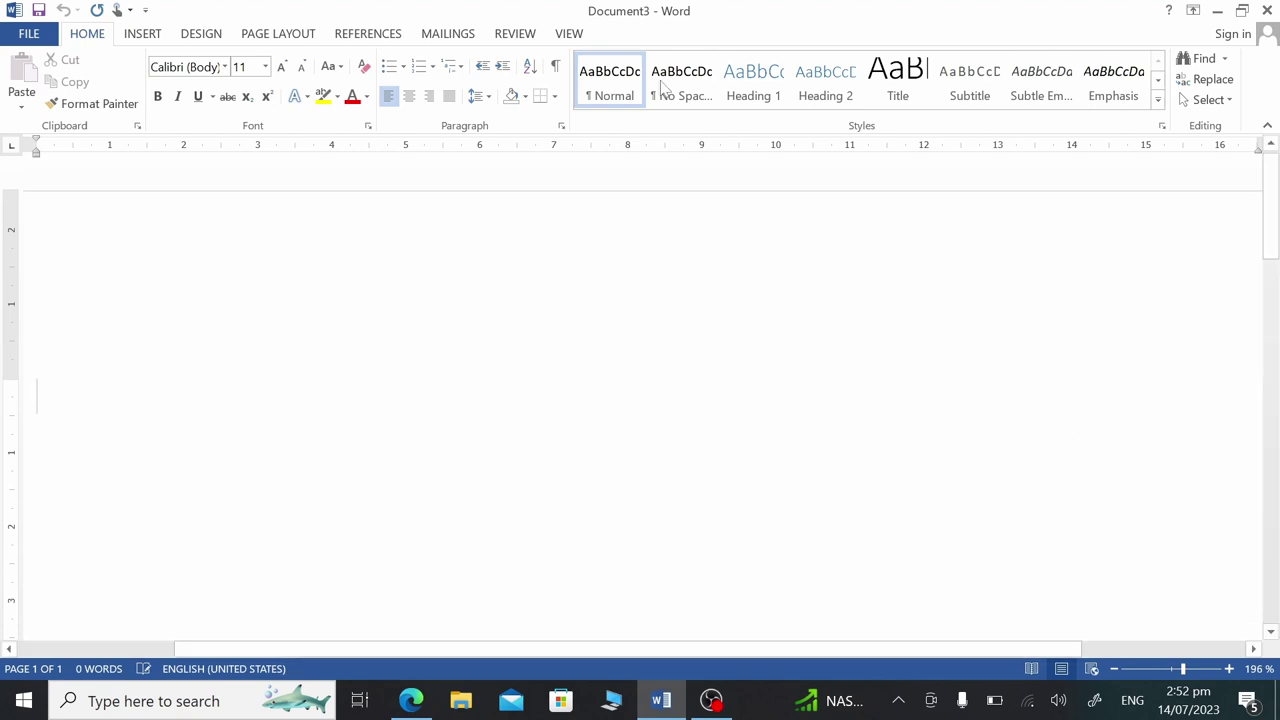
# - Switch to the Mailings ribbon to show the mail merge tools for Document3
pyautogui.click(448, 34)
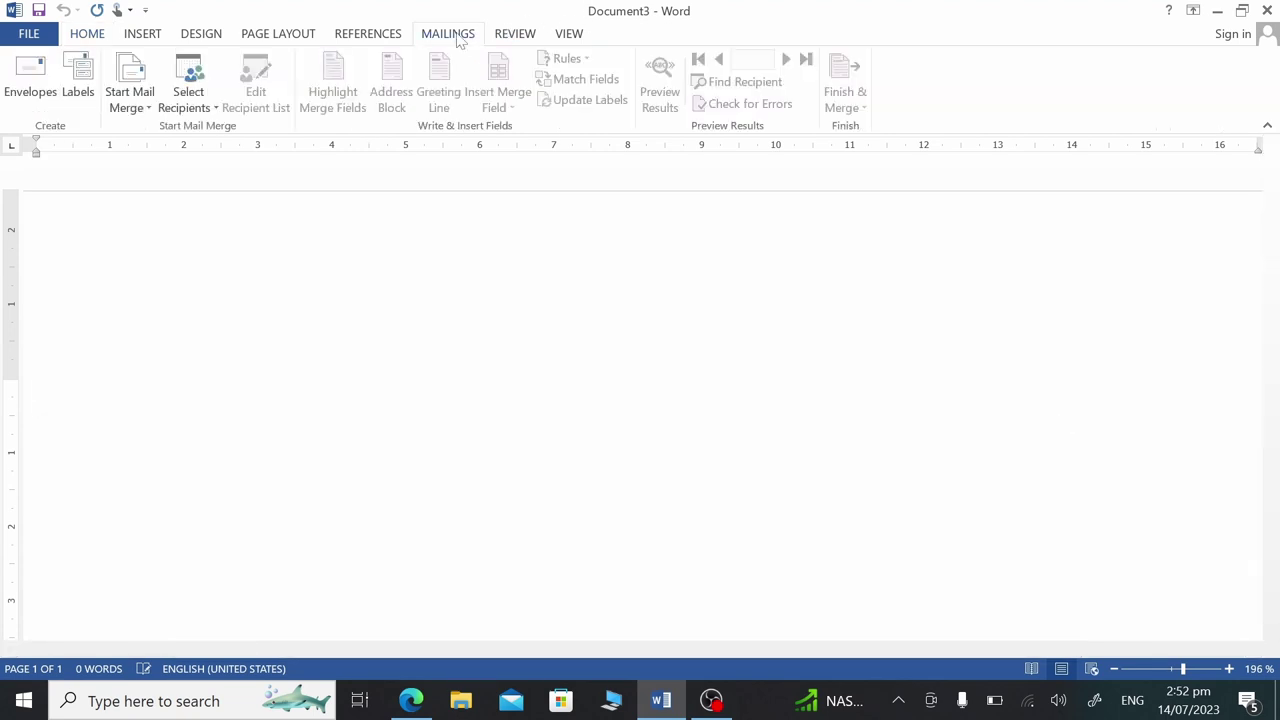
# - Launch the Step-by-Step Mail Merge Wizard, keeping Letters as the document type
pyautogui.click(146, 112)
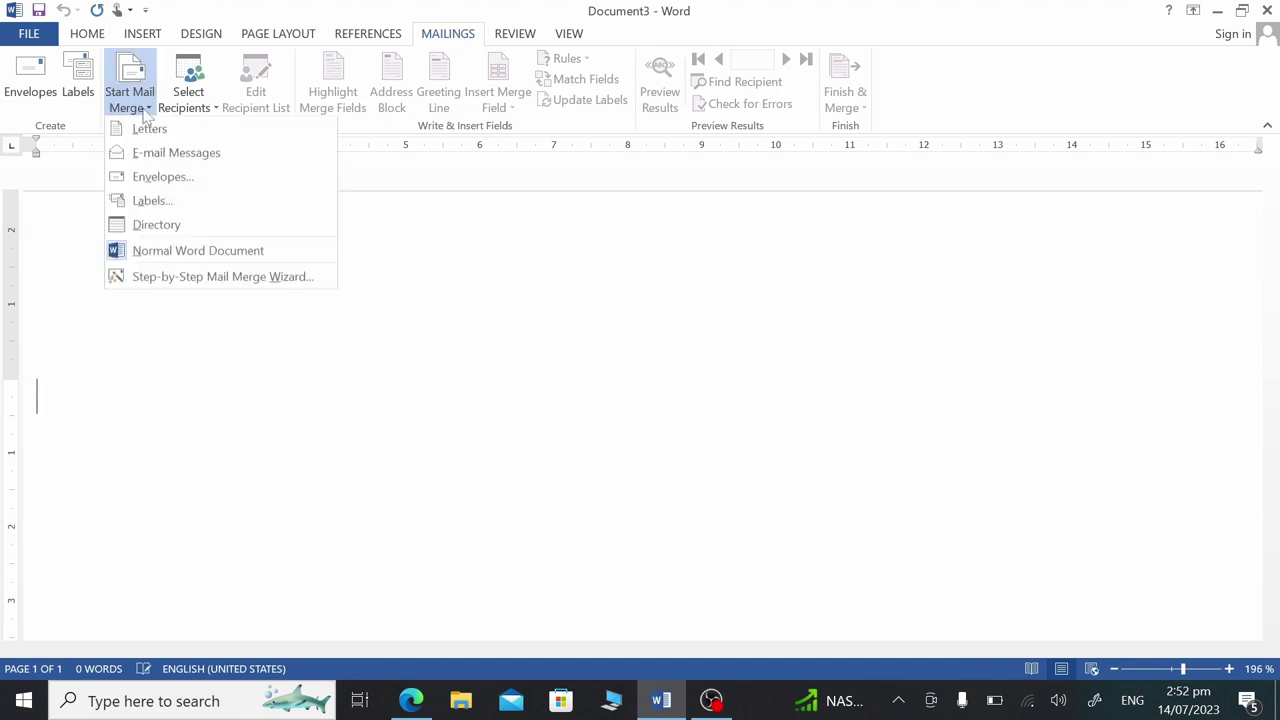
pyautogui.click(222, 277)
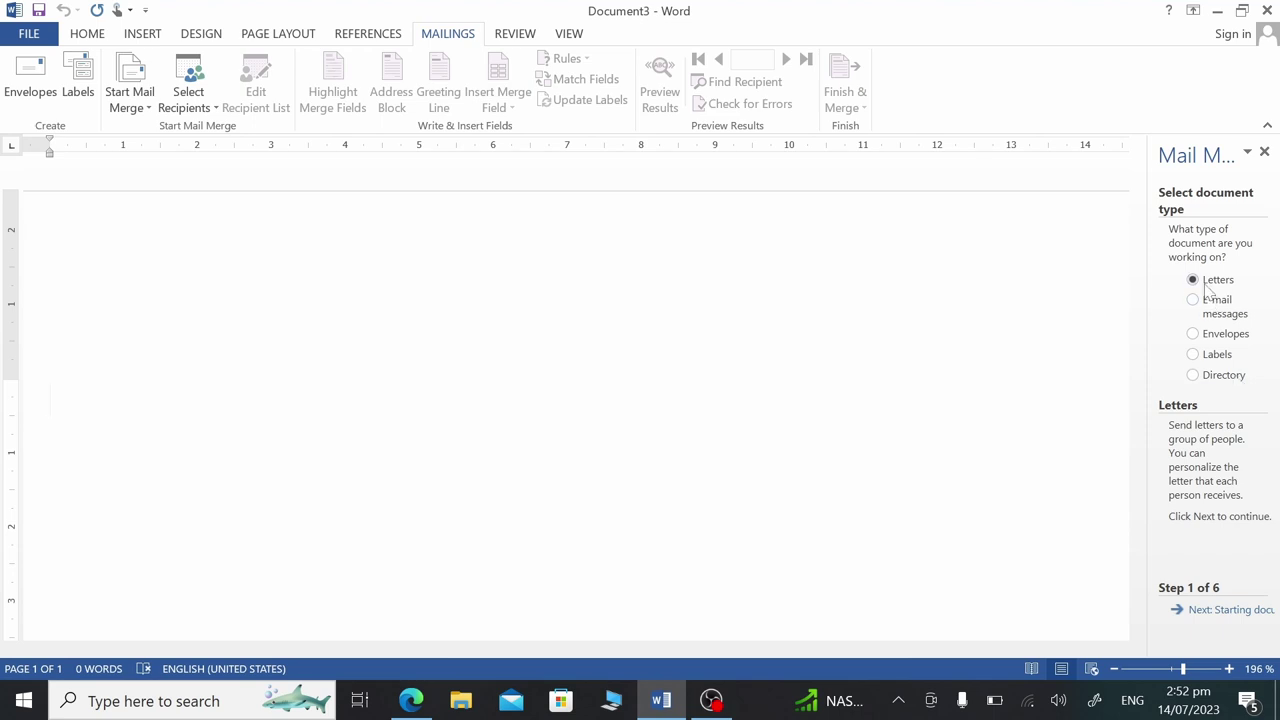
# - Advance the wizard with 'Use the current document' to step 3, selecting recipients
pyautogui.click(1233, 615)
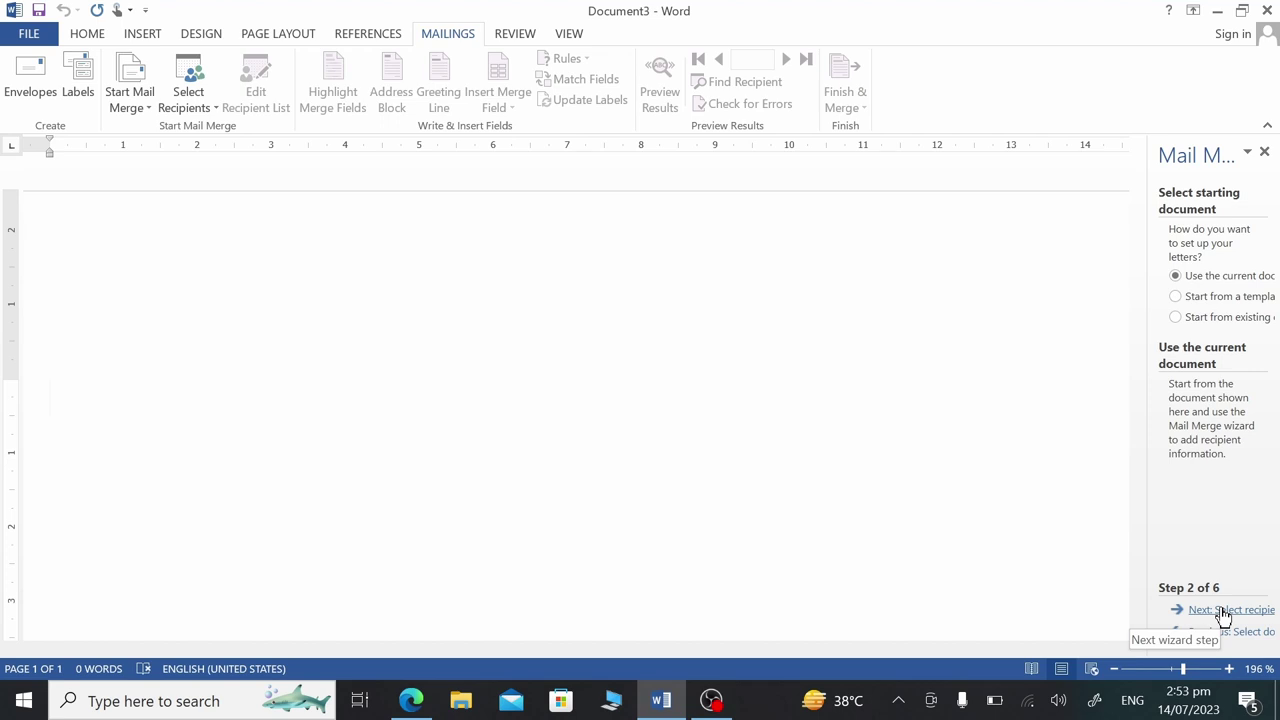
pyautogui.click(1222, 612)
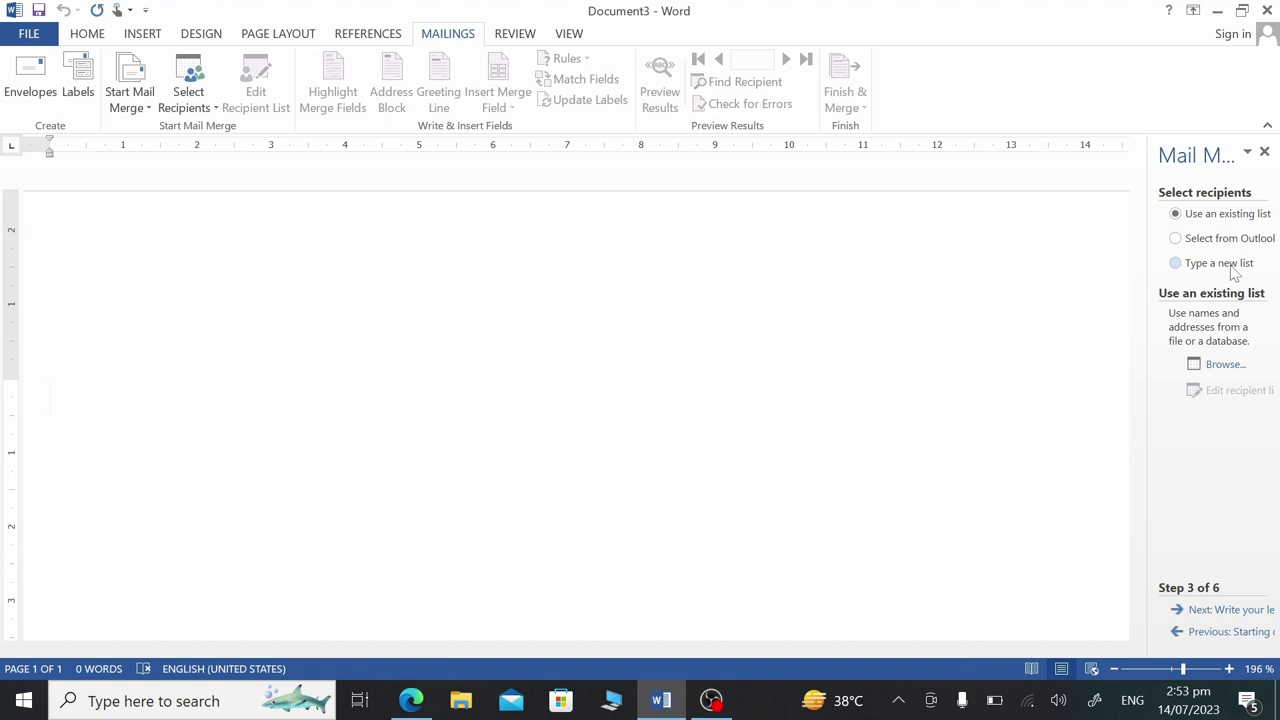
# - Cancel a new address list without entries and switch back to 'Use an existing list'
pyautogui.click(1176, 264)
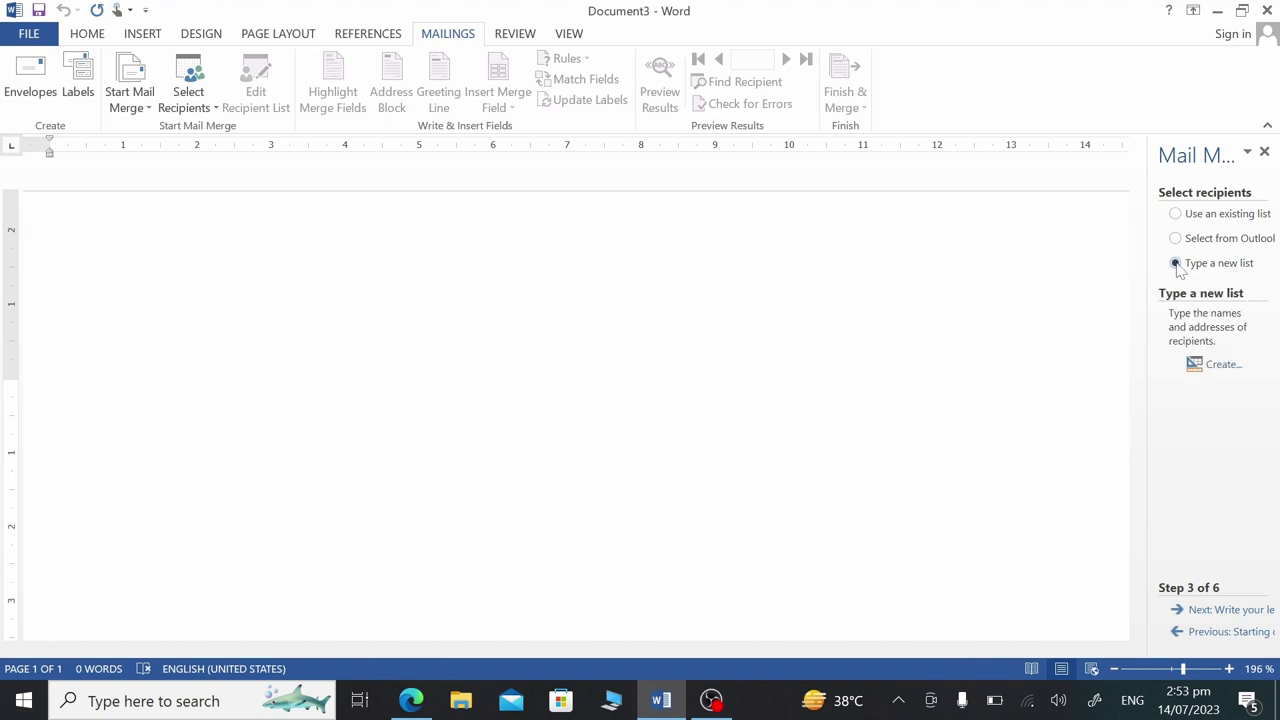
pyautogui.click(1212, 366)
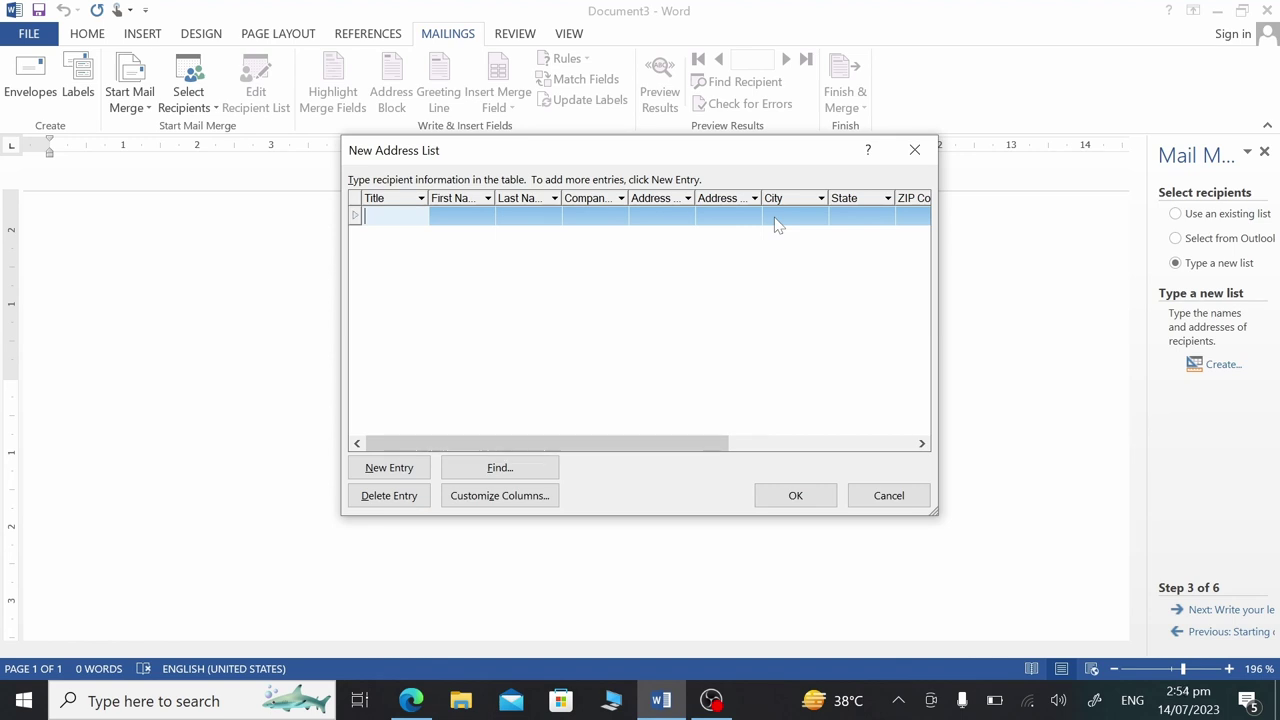
pyautogui.click(888, 495)
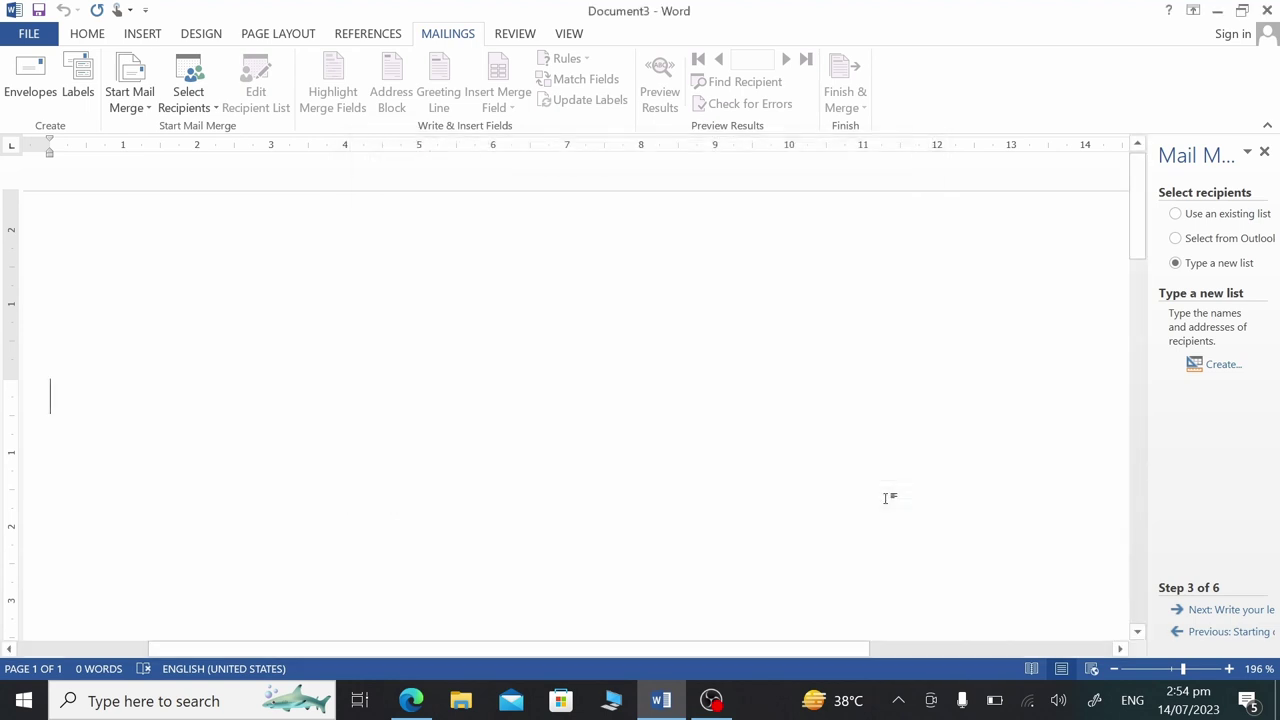
pyautogui.click(1176, 214)
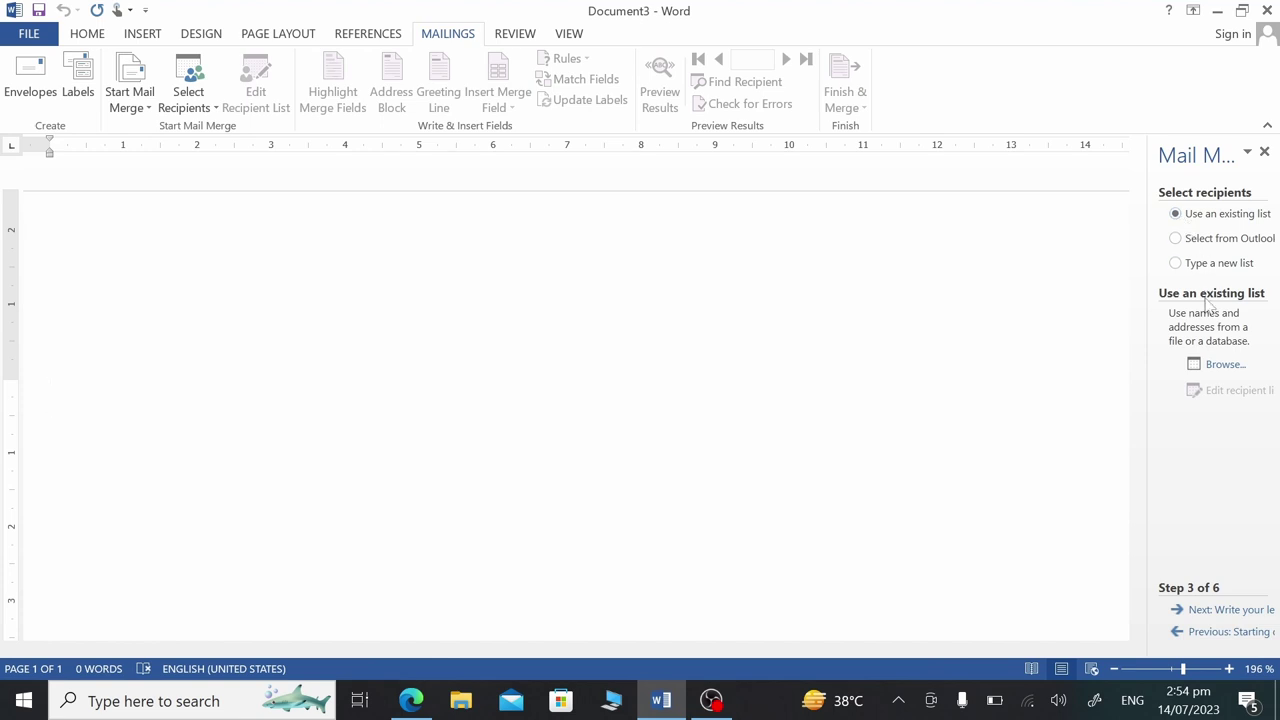
# - Connect Sheet1$ of 'Data for Mail Merge' on the Desktop as the recipient source
pyautogui.click(1198, 366)
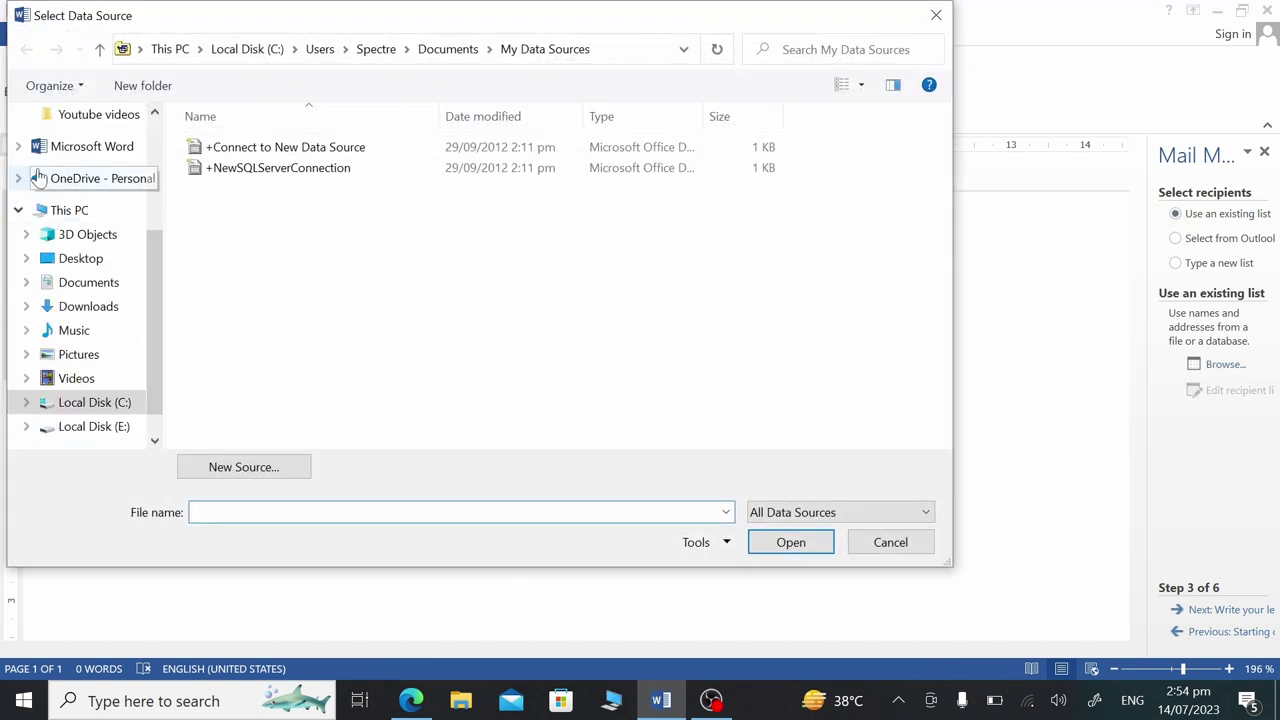
pyautogui.click(100, 260)
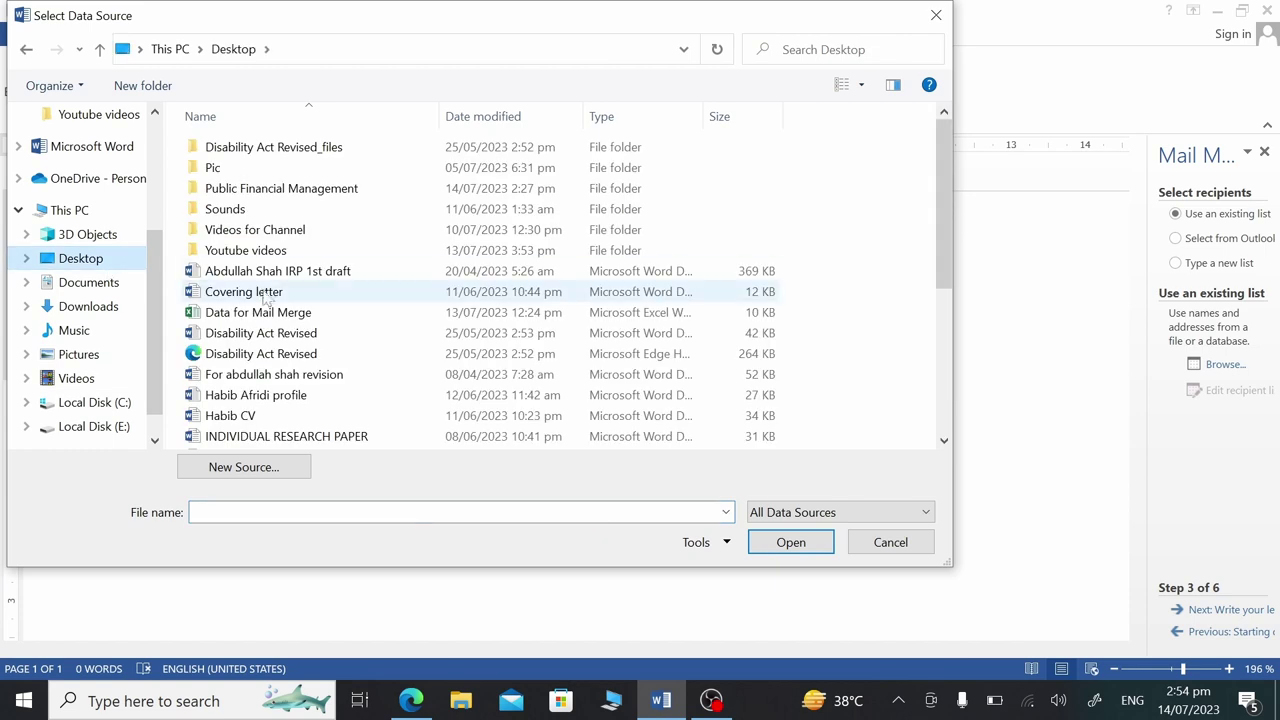
pyautogui.click(262, 318)
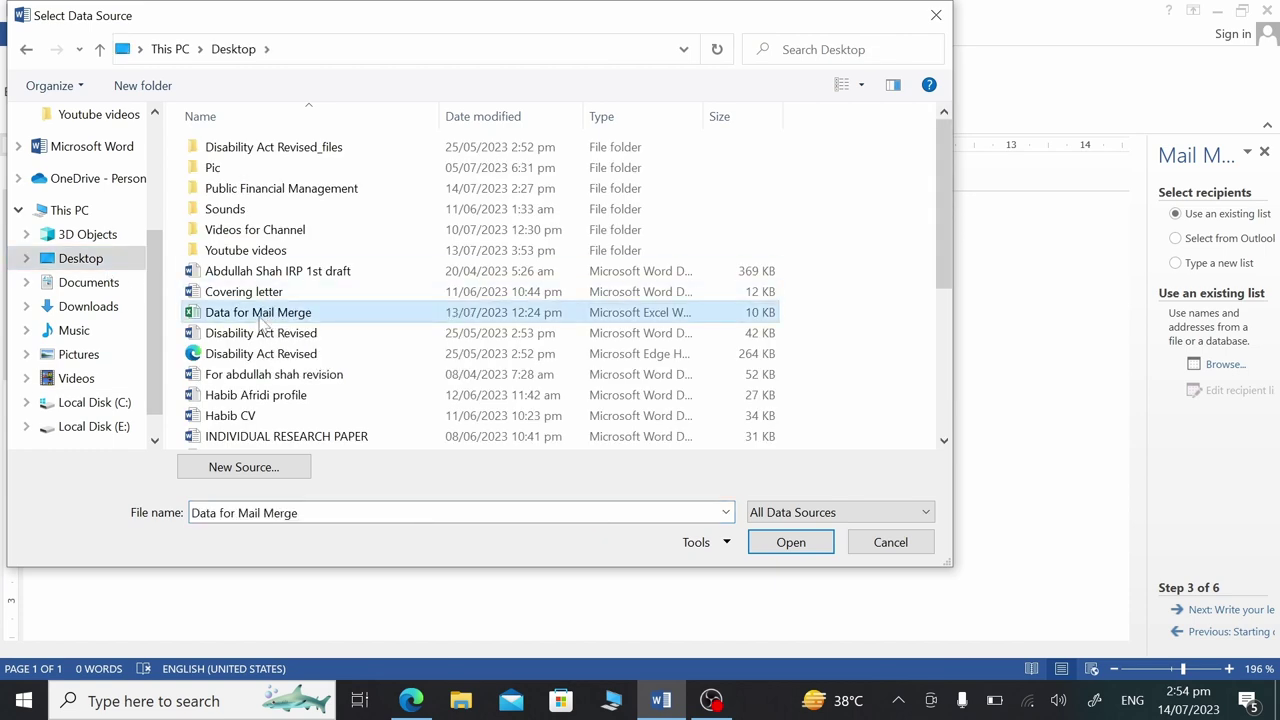
pyautogui.click(820, 546)
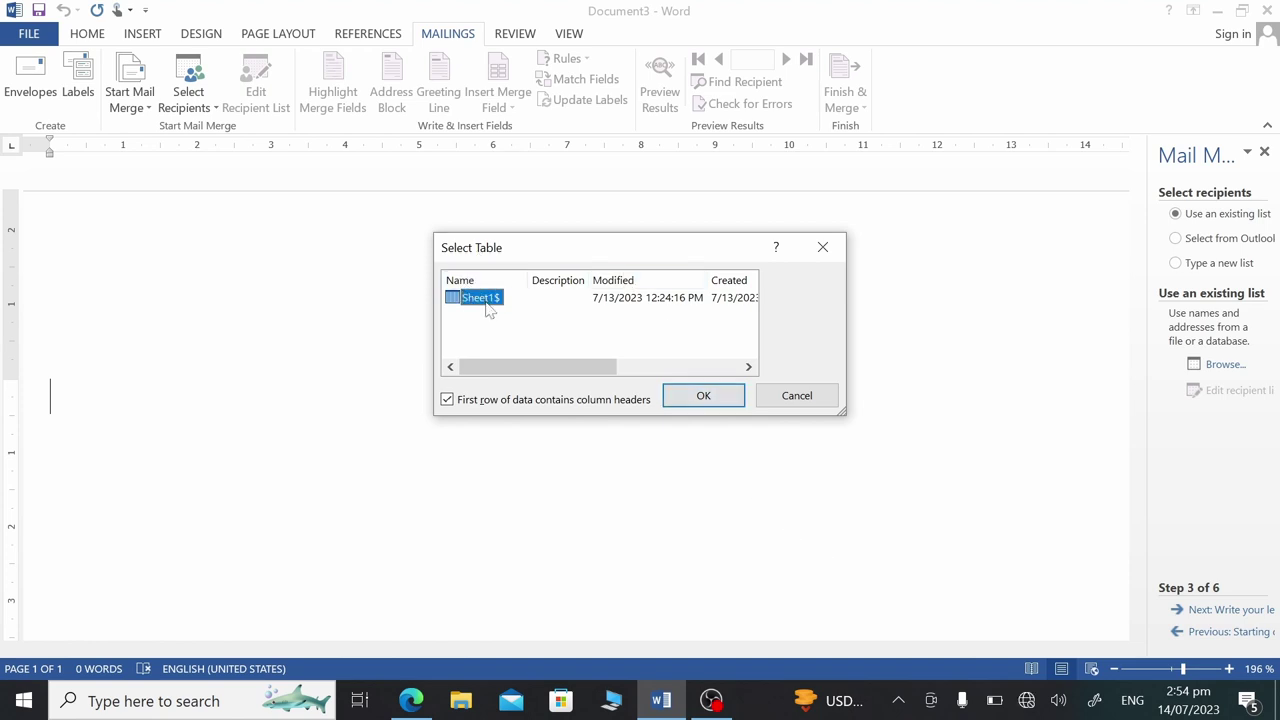
pyautogui.click(737, 400)
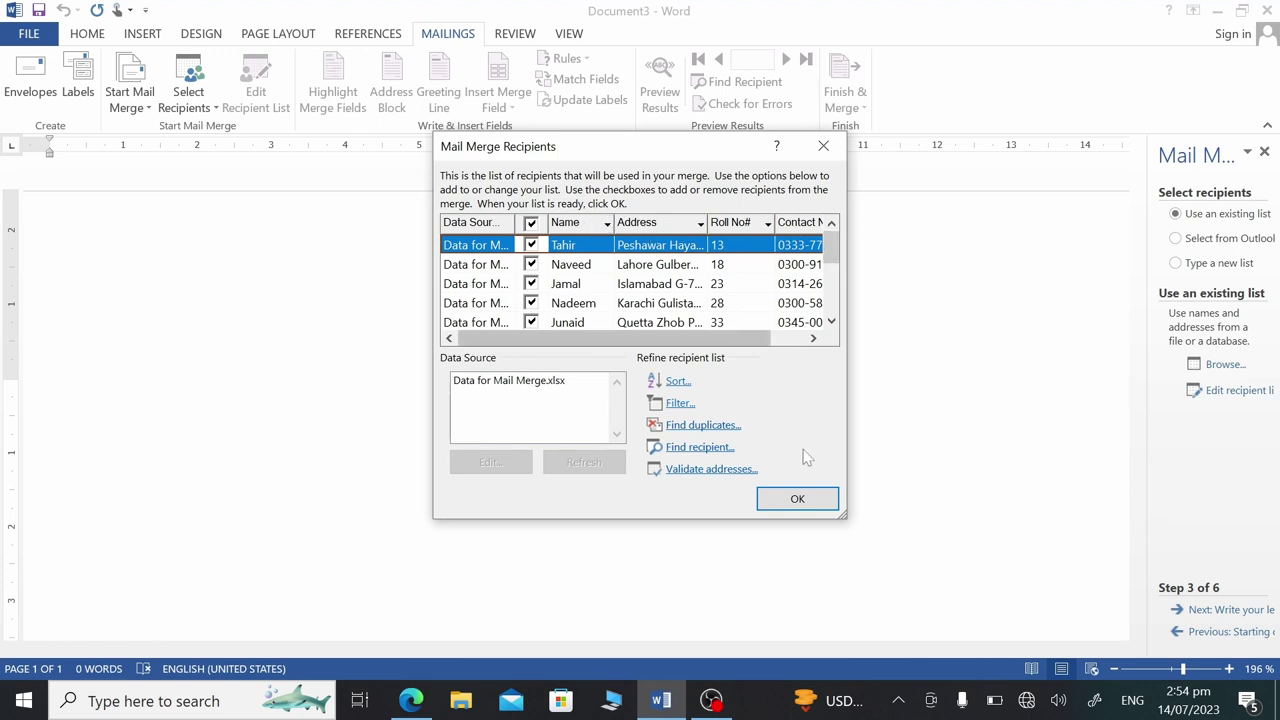
# - Accept all recipients, advance to writing the letter, and begin it with 'To,' and an indented line
pyautogui.click(814, 499)
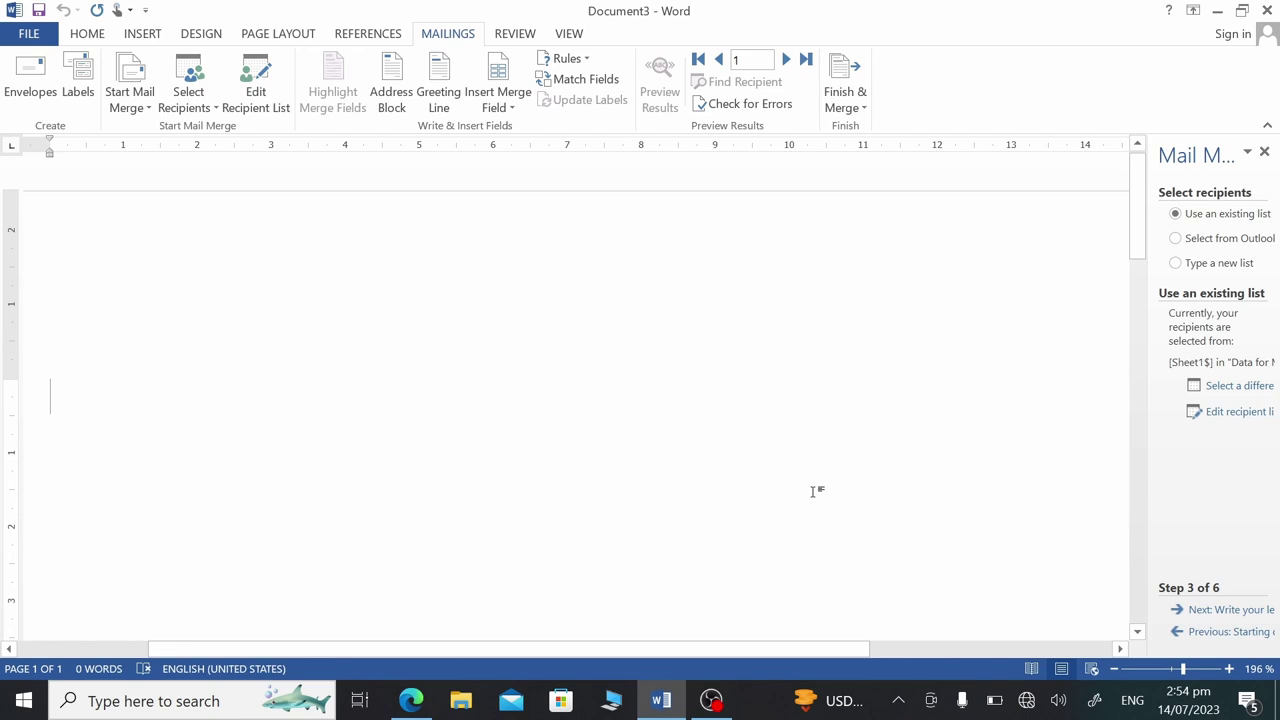
pyautogui.click(1222, 610)
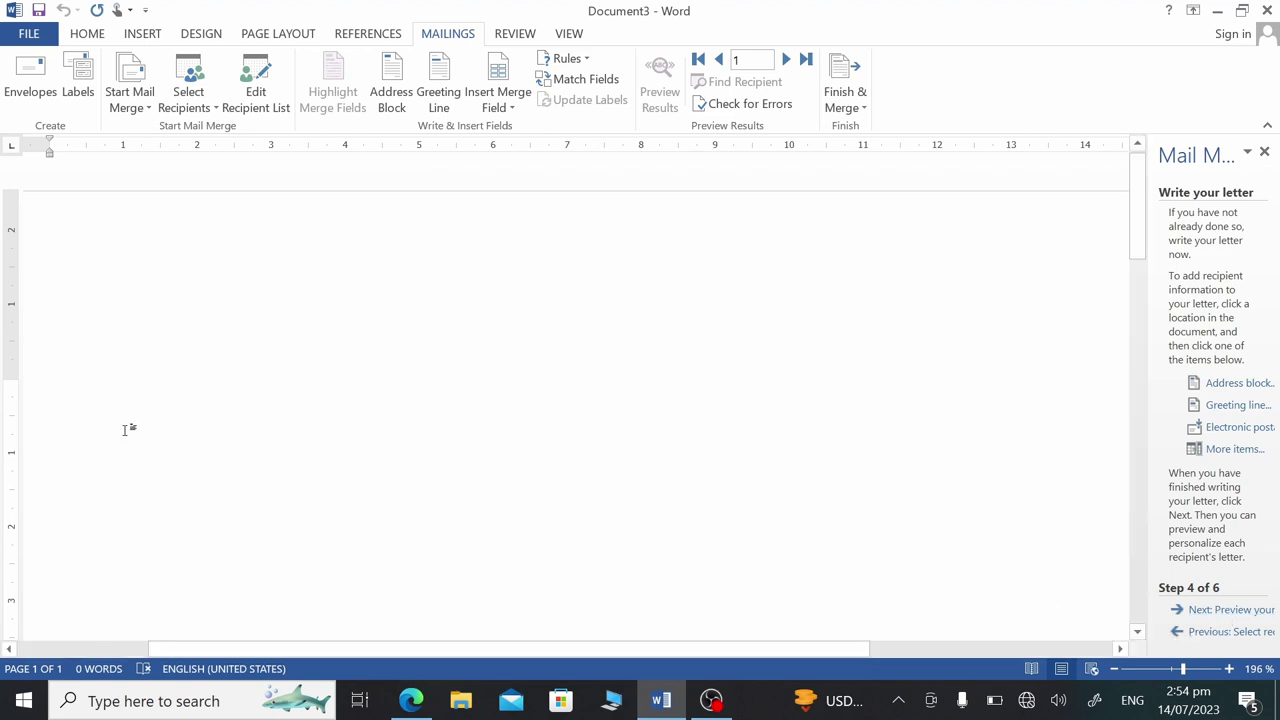
pyautogui.write('To,')
pyautogui.press('Return')
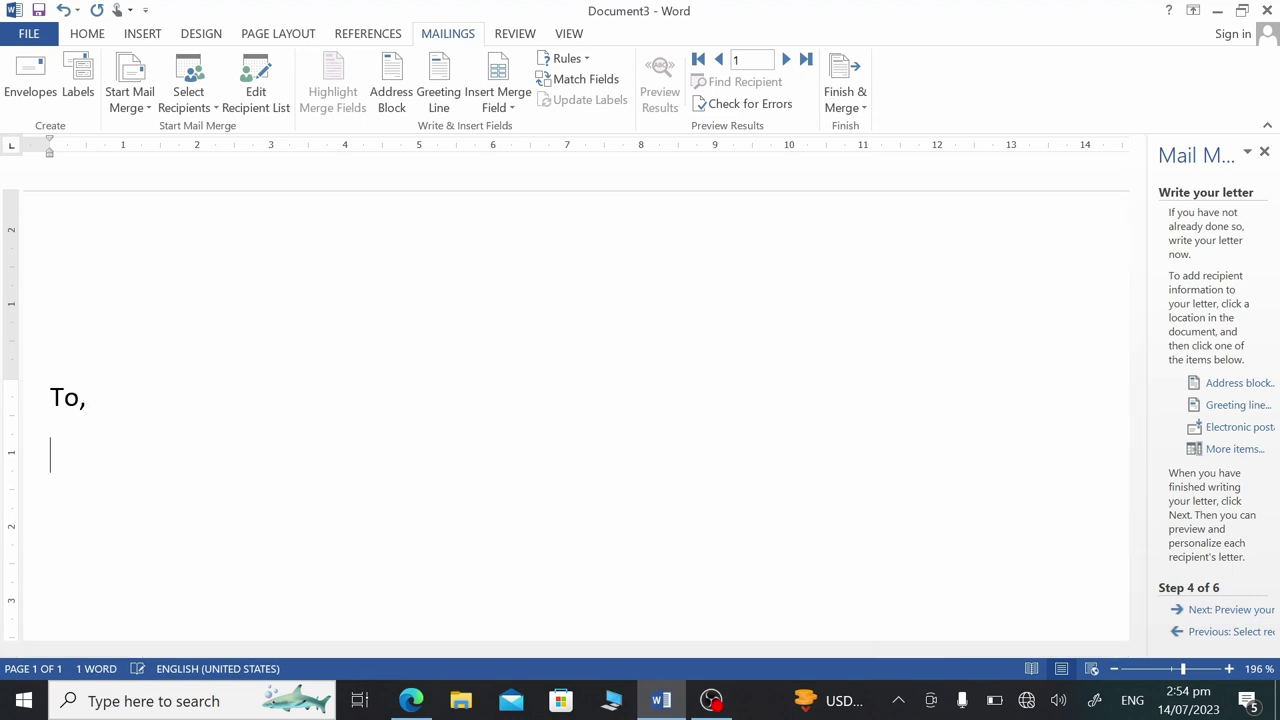
pyautogui.press('Tab')
pyautogui.press('Tab')
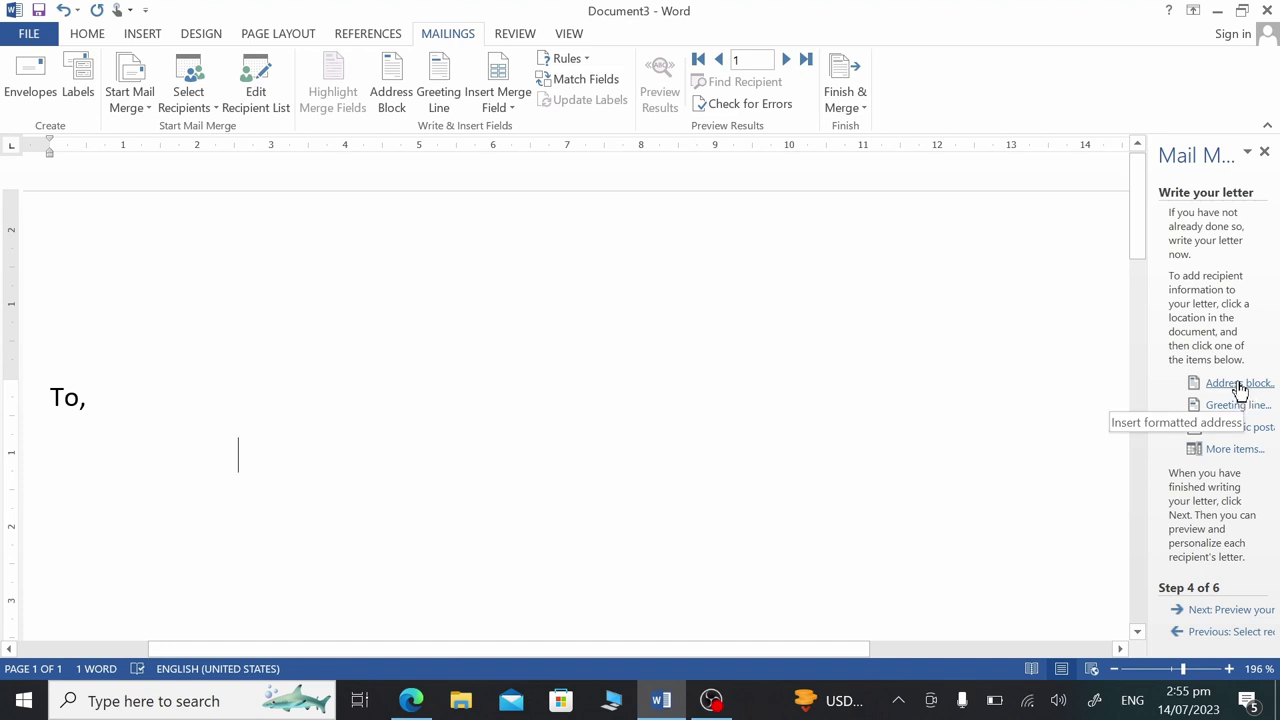
# - Insert the «AddressBlock» field using the name format with middle initial
pyautogui.click(1238, 384)
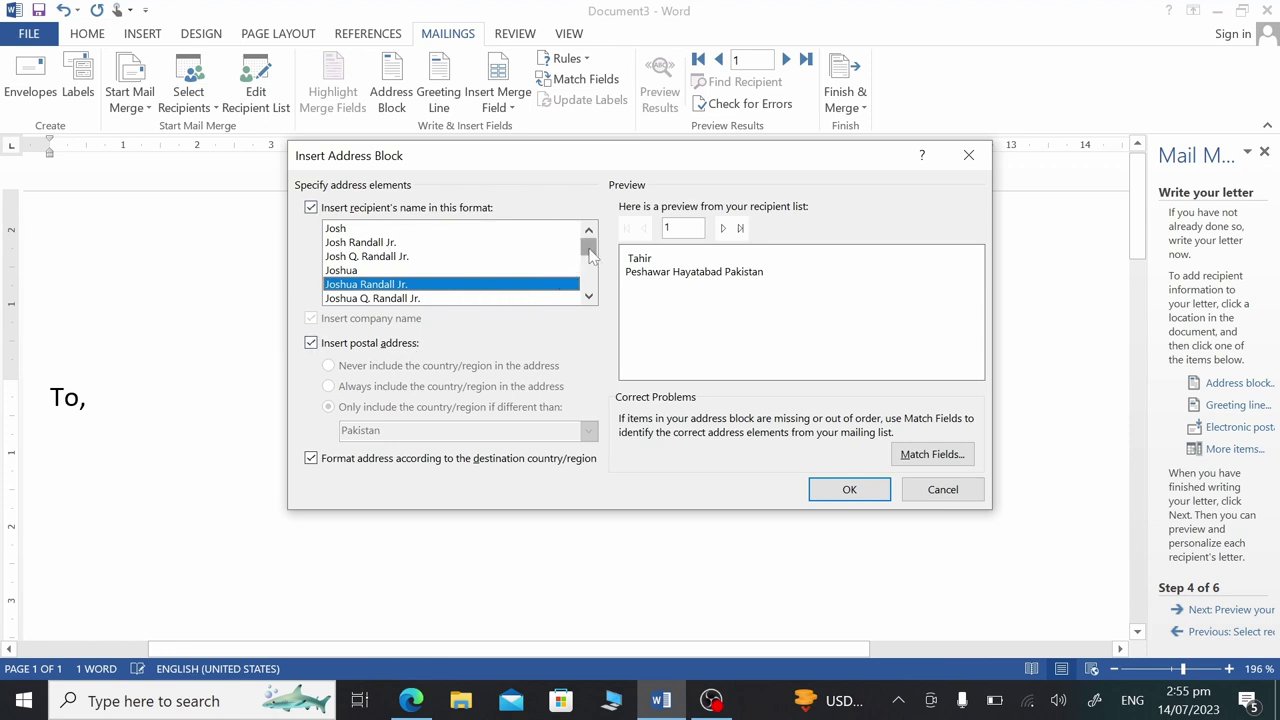
pyautogui.click(365, 270)
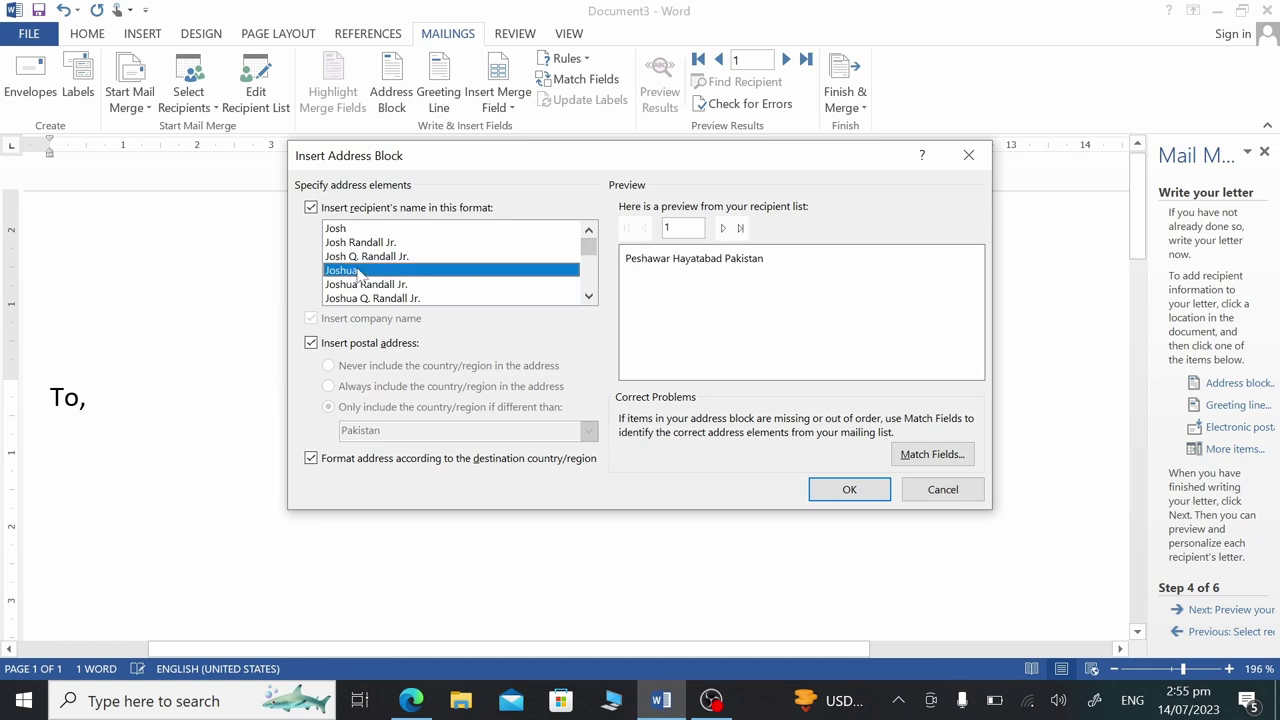
pyautogui.click(364, 257)
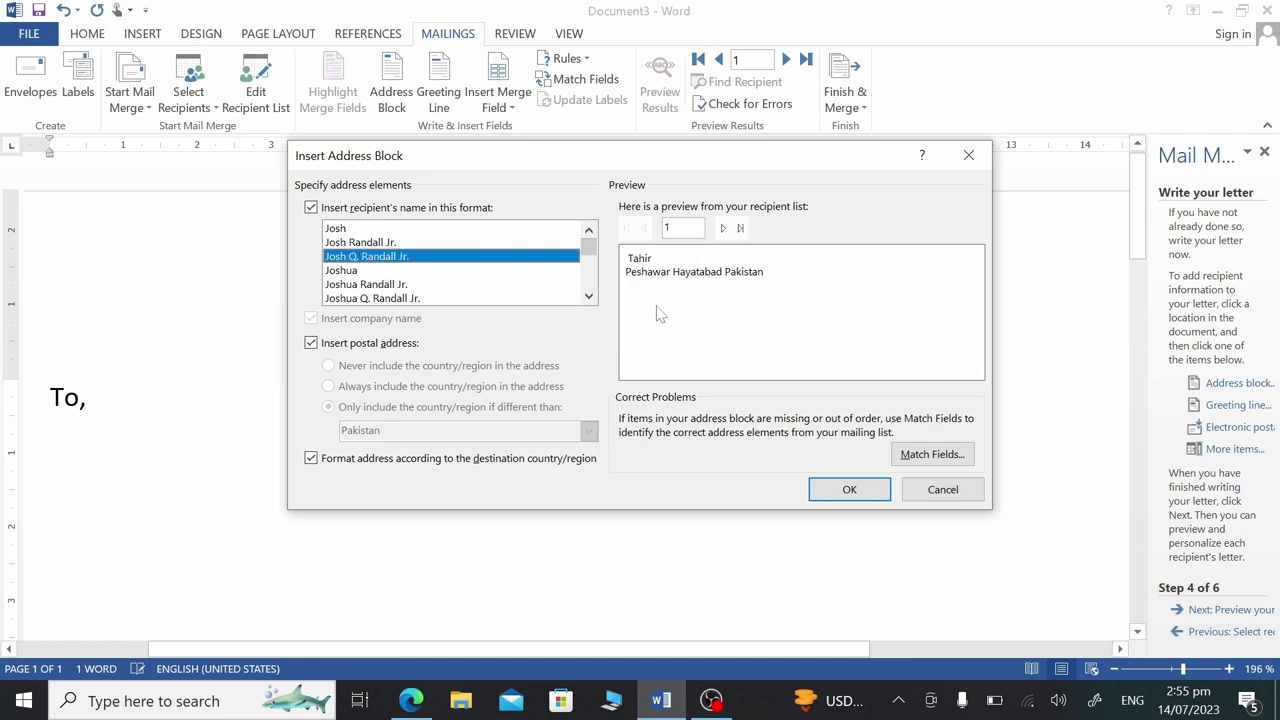
pyautogui.click(398, 285)
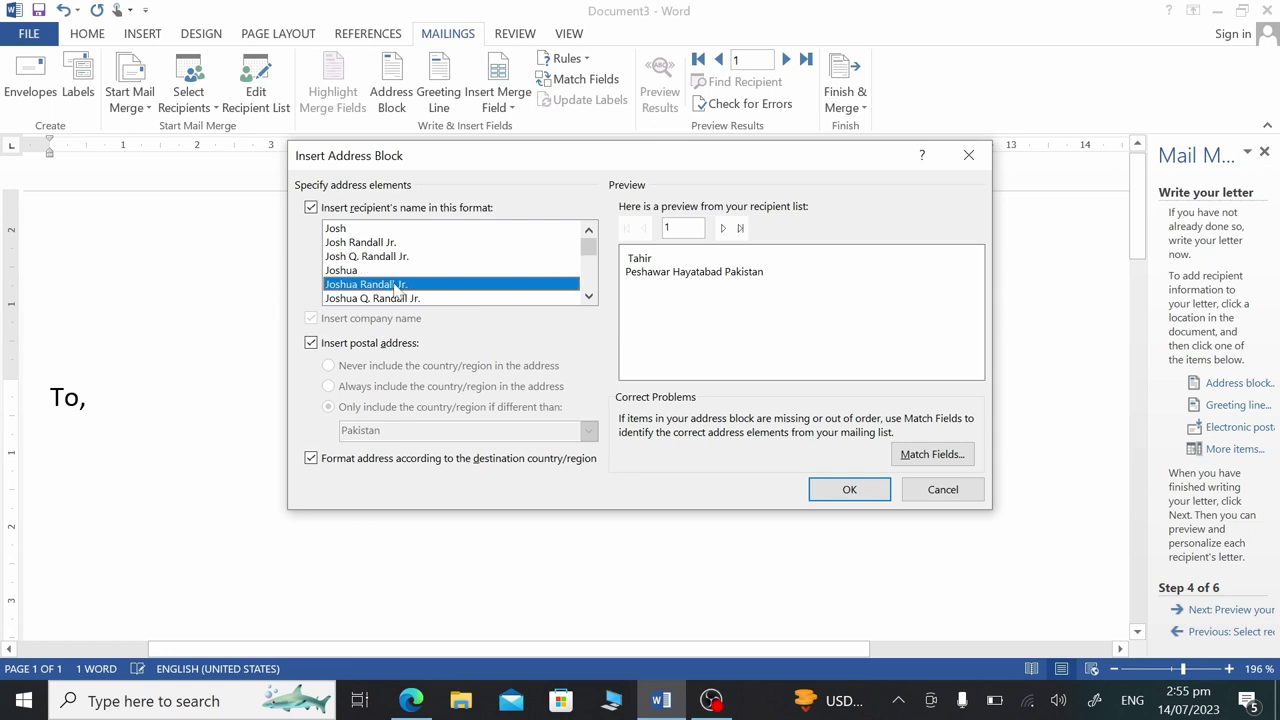
pyautogui.click(352, 245)
pyautogui.click(366, 258)
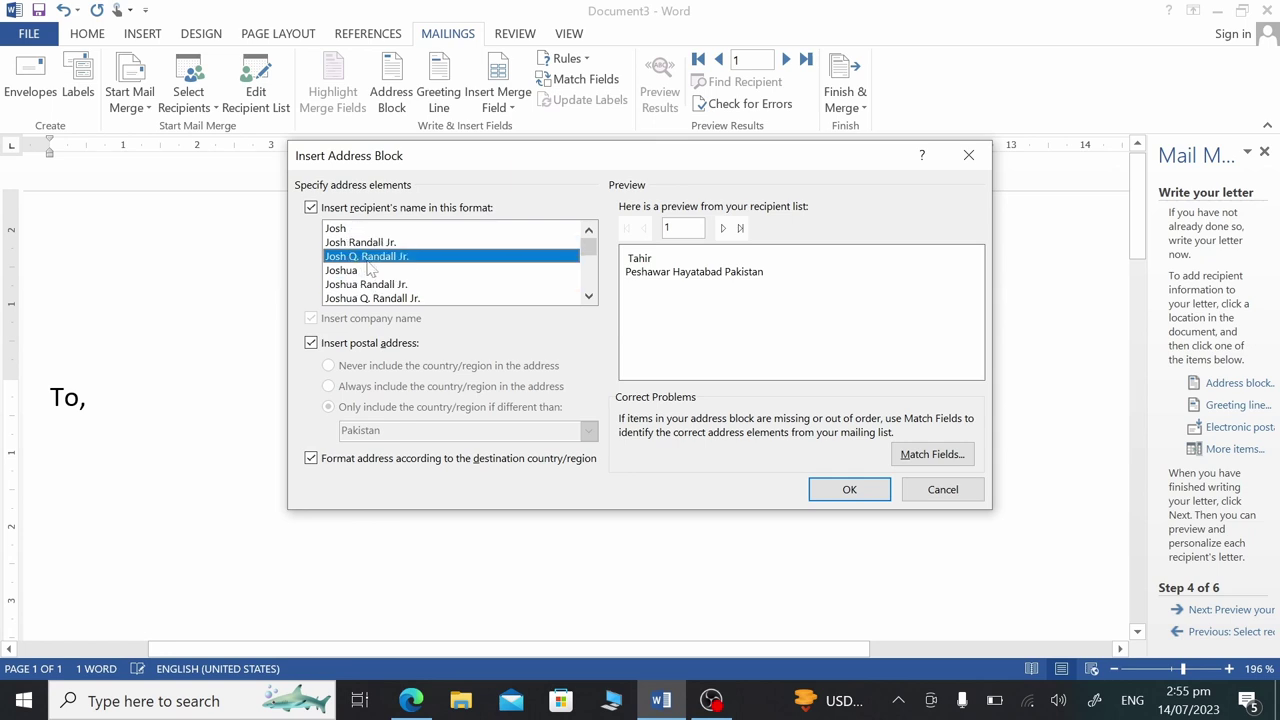
pyautogui.click(849, 490)
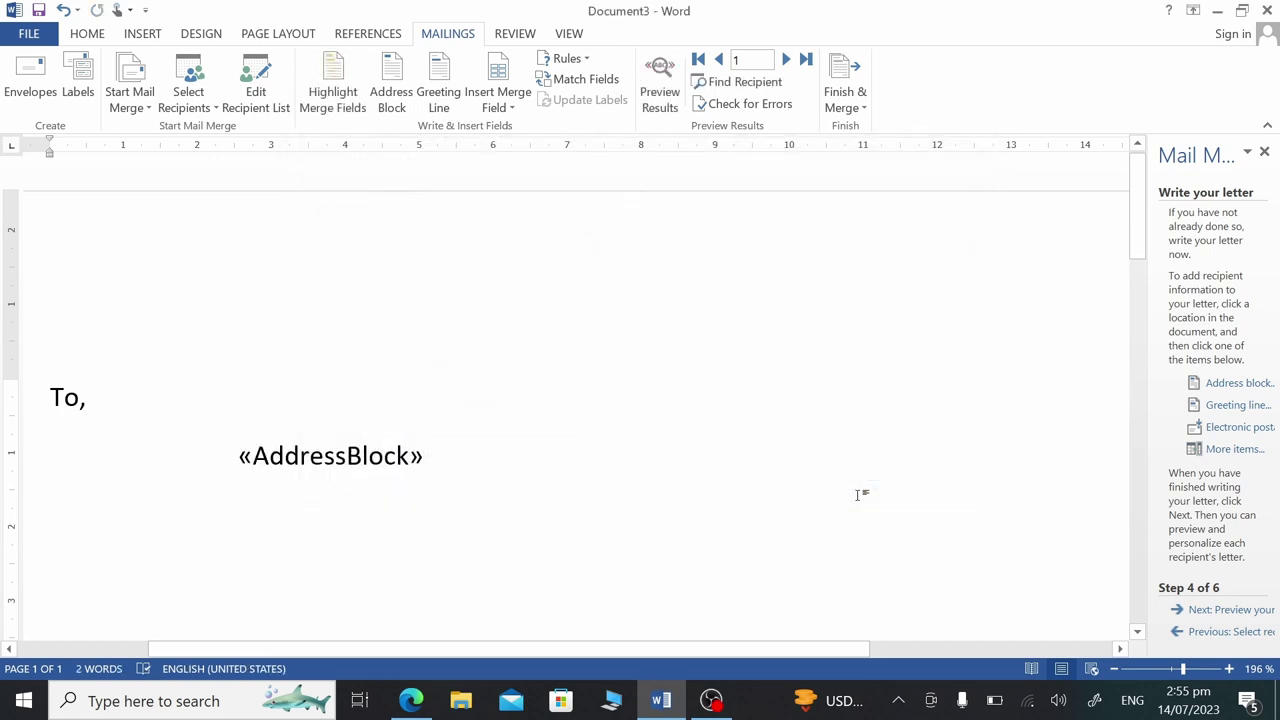
# - Type 'Subject:-' tabbed to 'Call for interview' below the address block, then start a new line
pyautogui.press('Return')
pyautogui.press('Return')
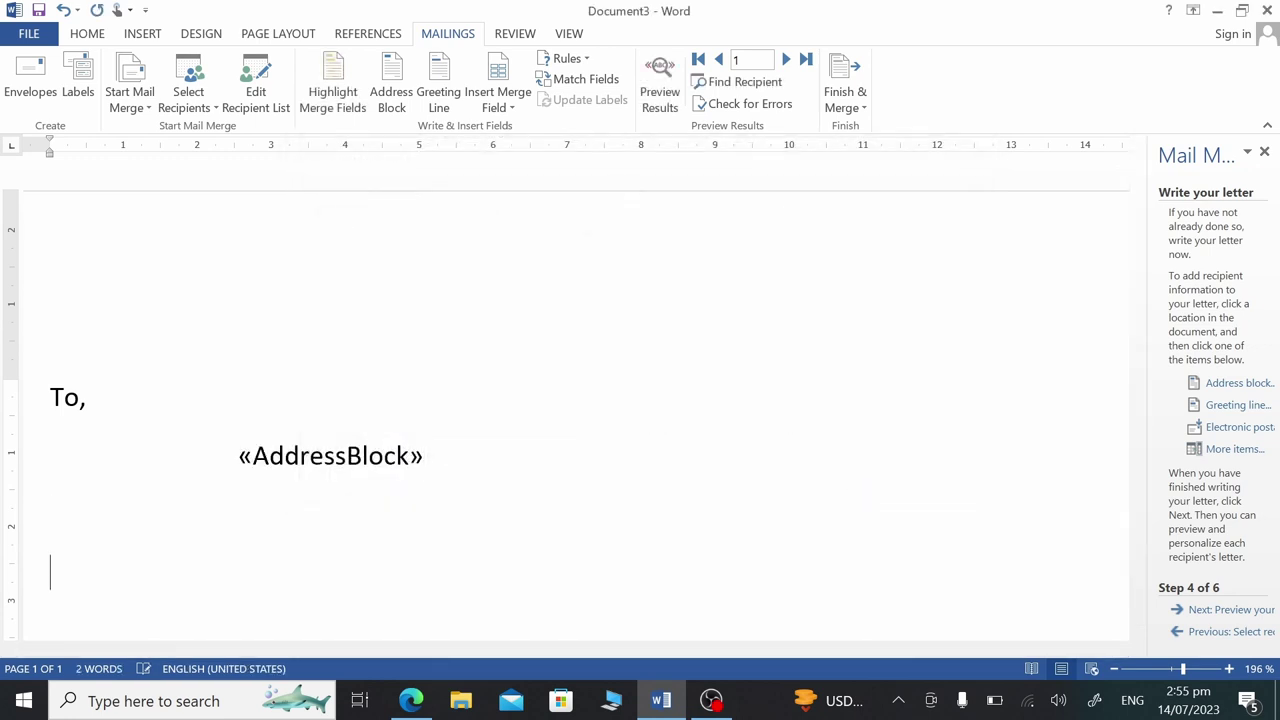
pyautogui.write('Subject')
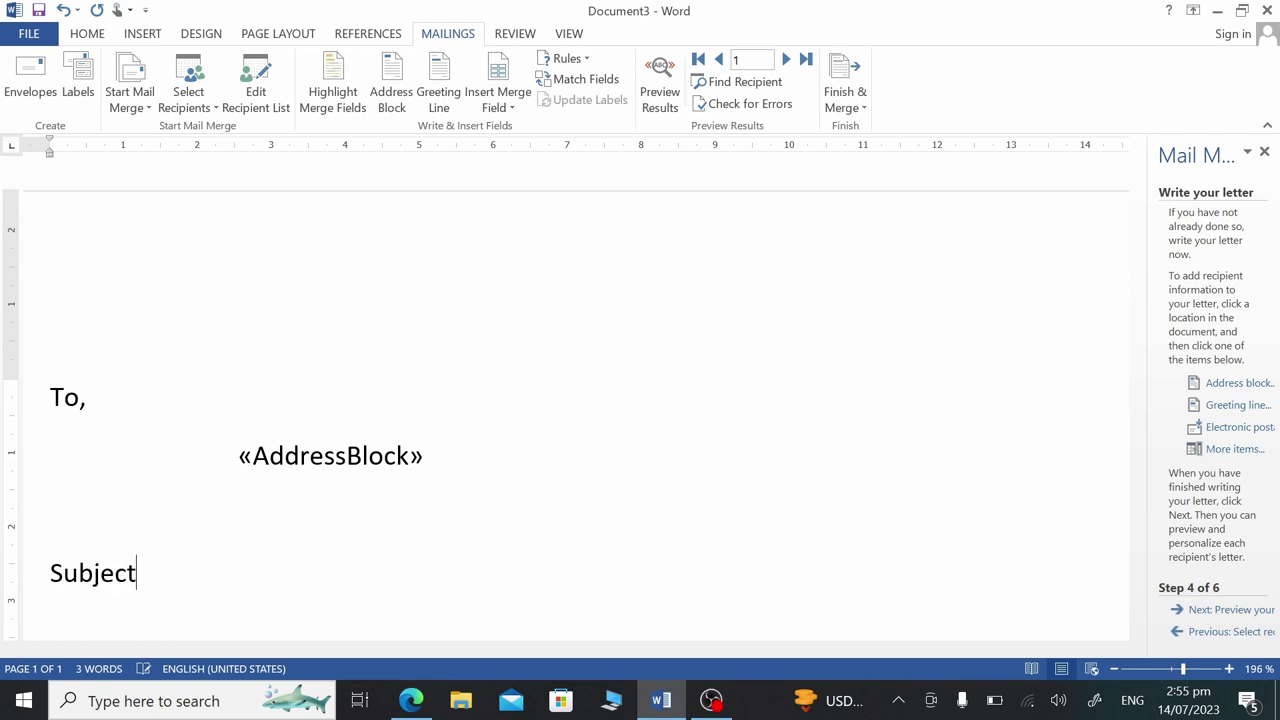
pyautogui.write(':-')
pyautogui.press('Tab')
pyautogui.write('Call for ')
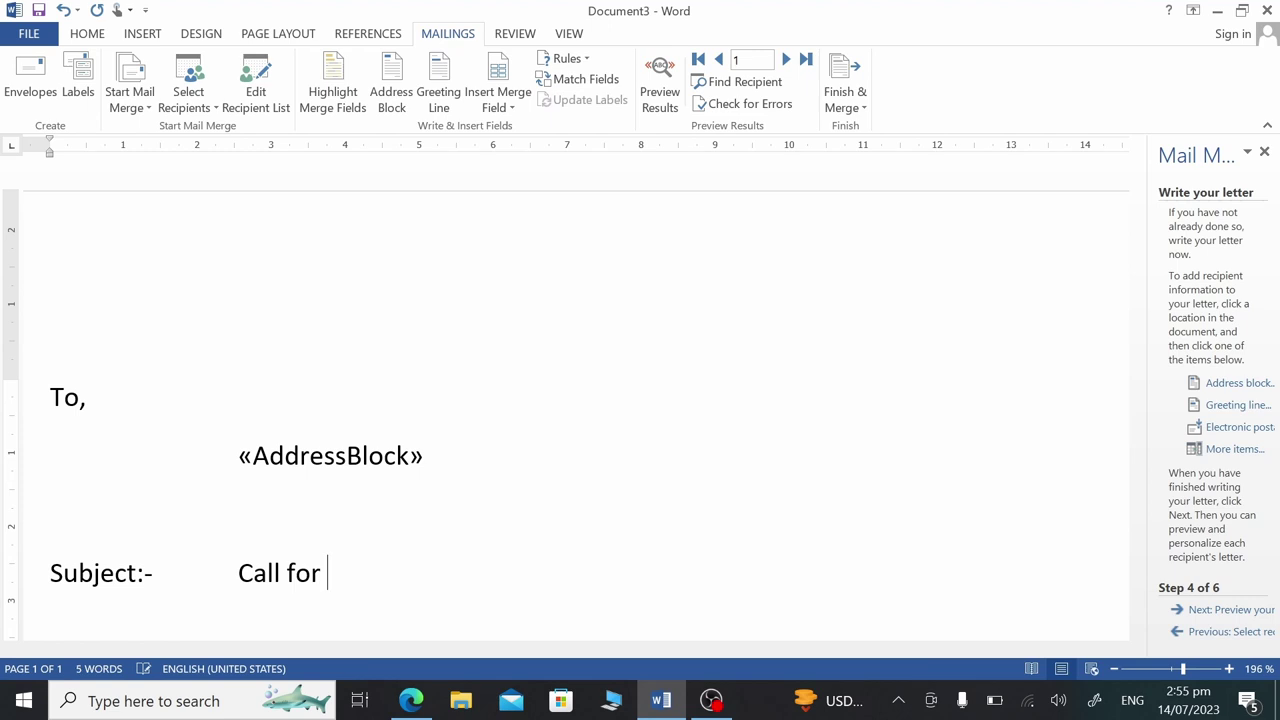
pyautogui.write('intervi')
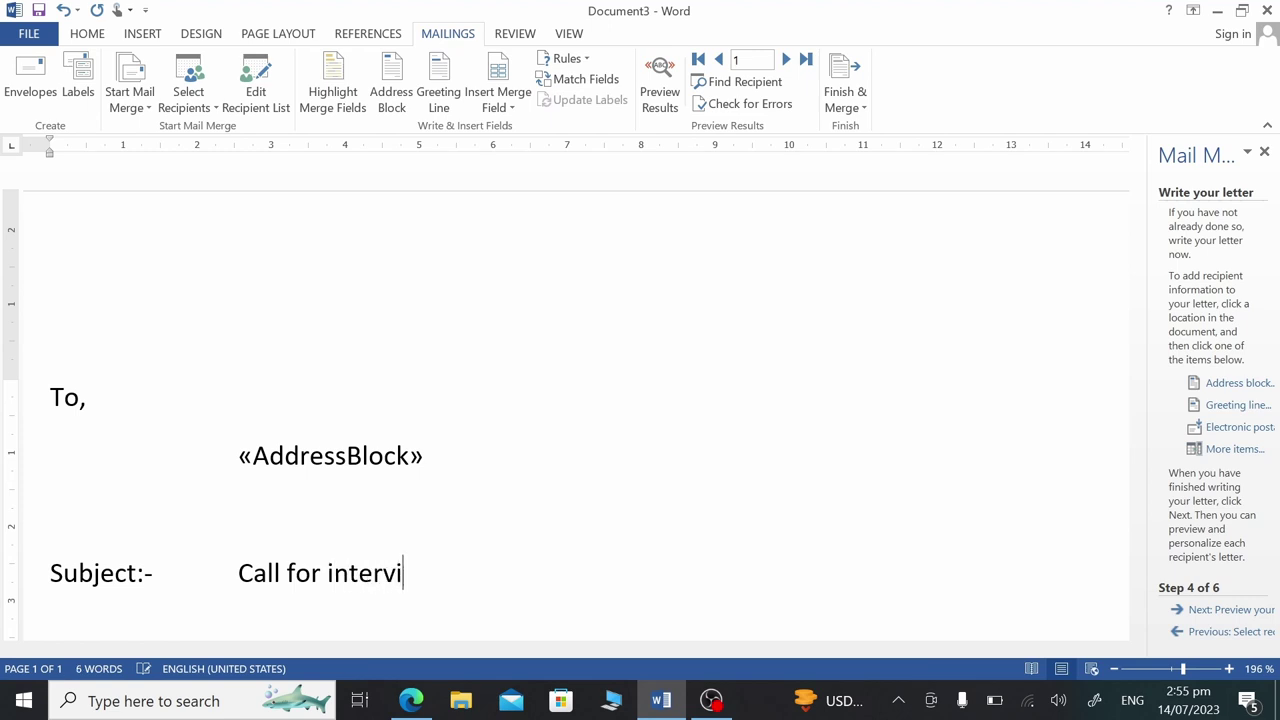
pyautogui.write('ew')
pyautogui.press('Return')
# - Insert a «GreetingLine» field with 'Dear Sir or Madam,' as the invalid-name greeting
pyautogui.click(1225, 407)
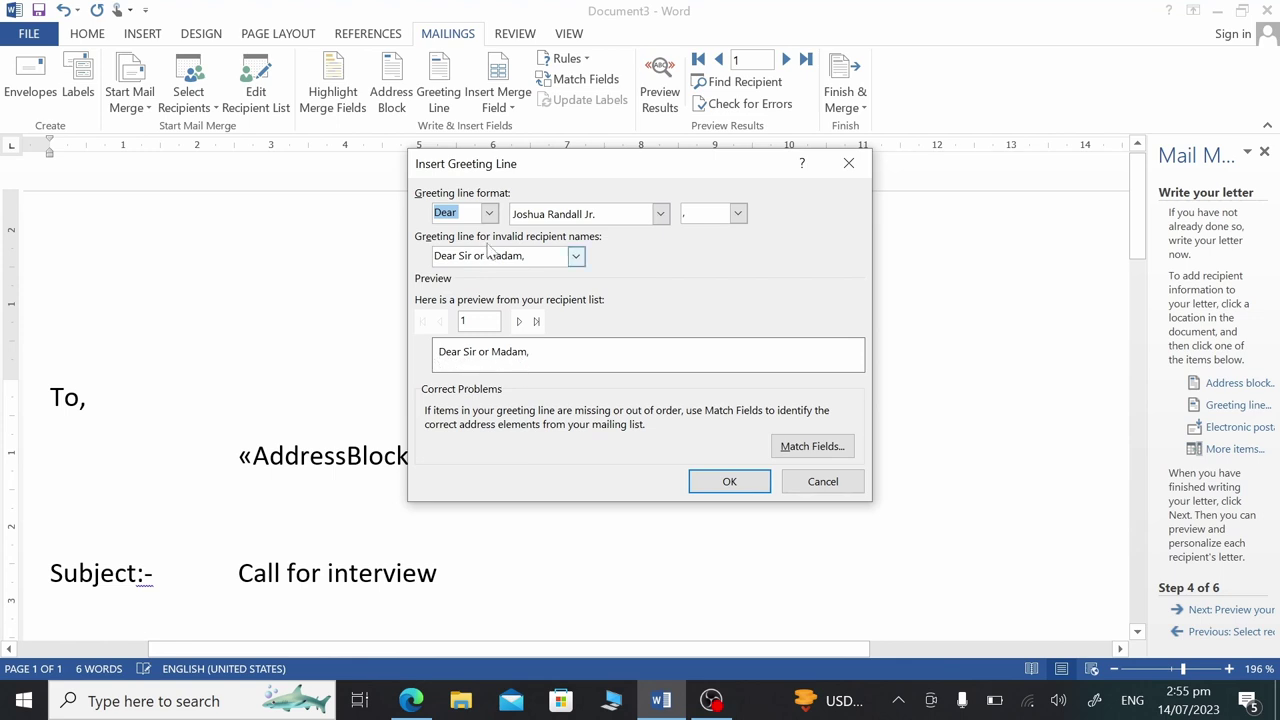
pyautogui.click(576, 257)
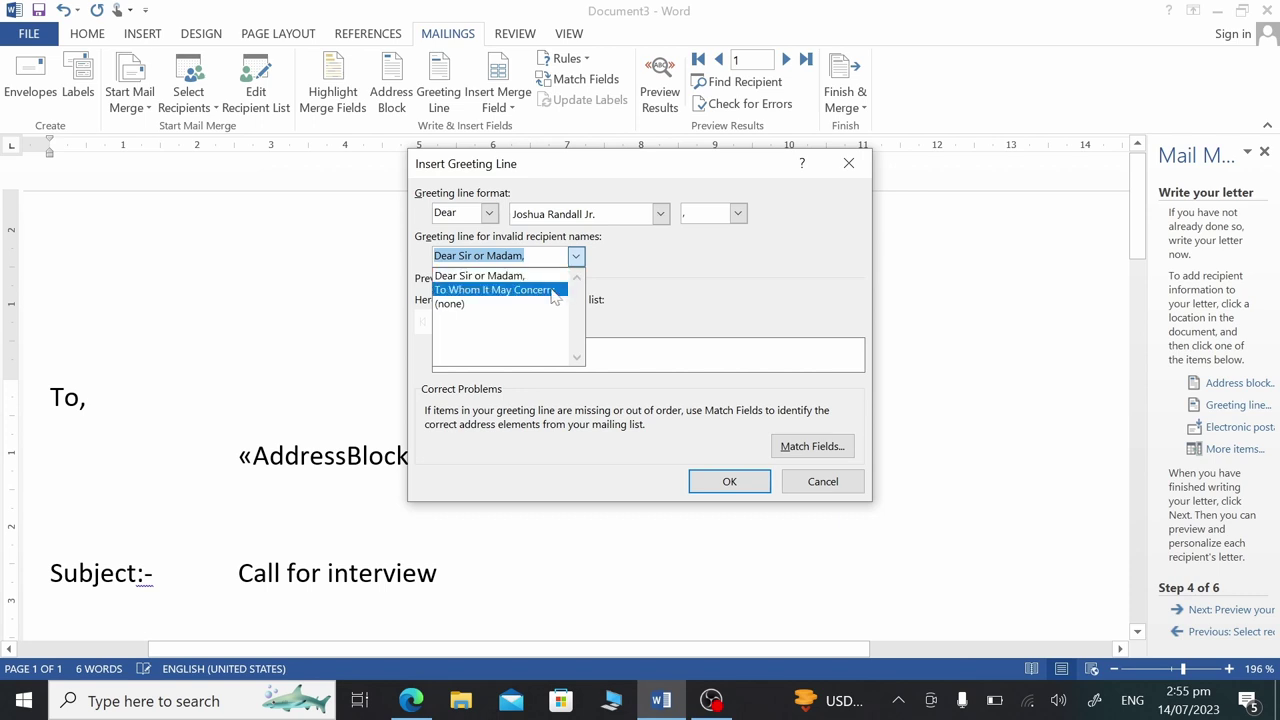
pyautogui.click(553, 290)
pyautogui.click(576, 256)
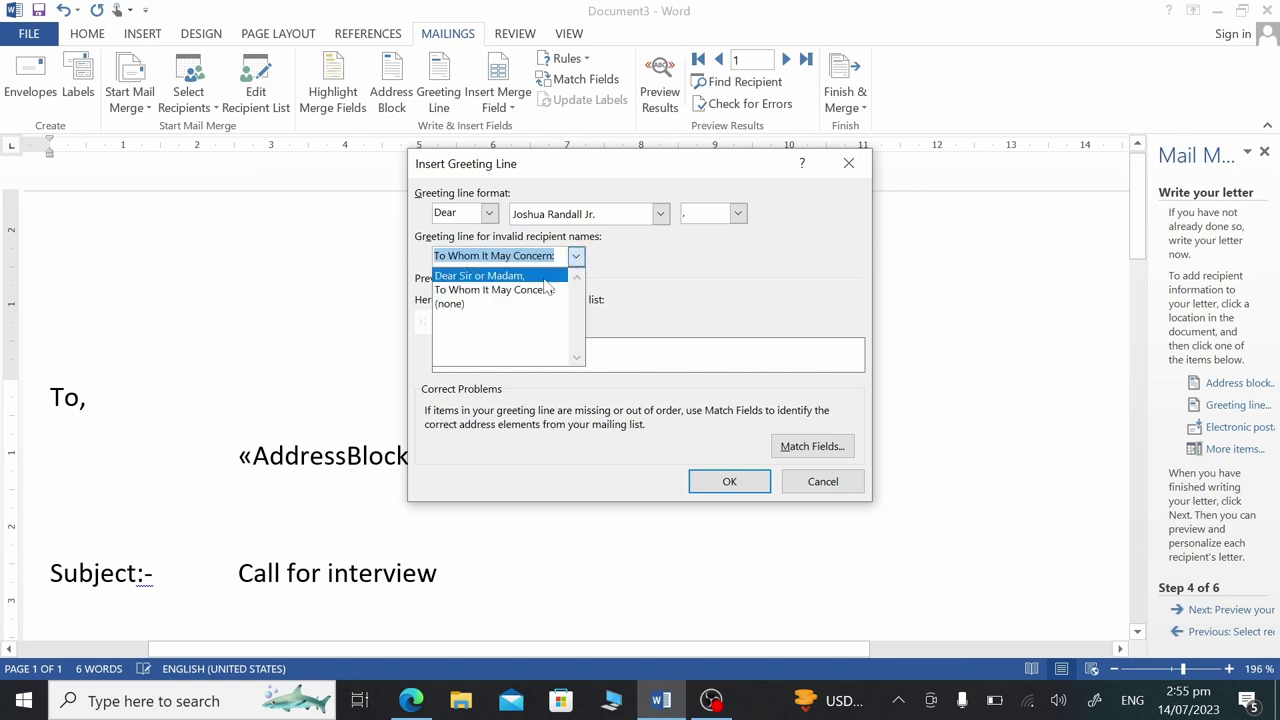
pyautogui.click(516, 306)
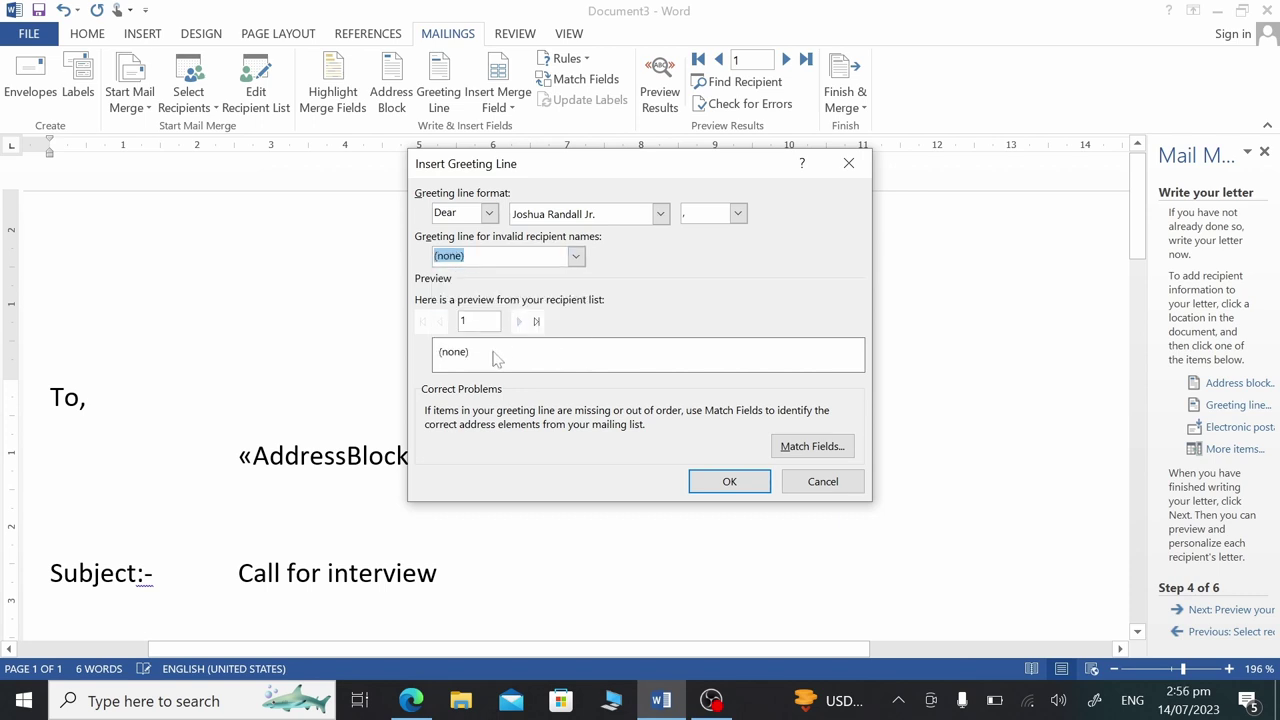
pyautogui.click(576, 256)
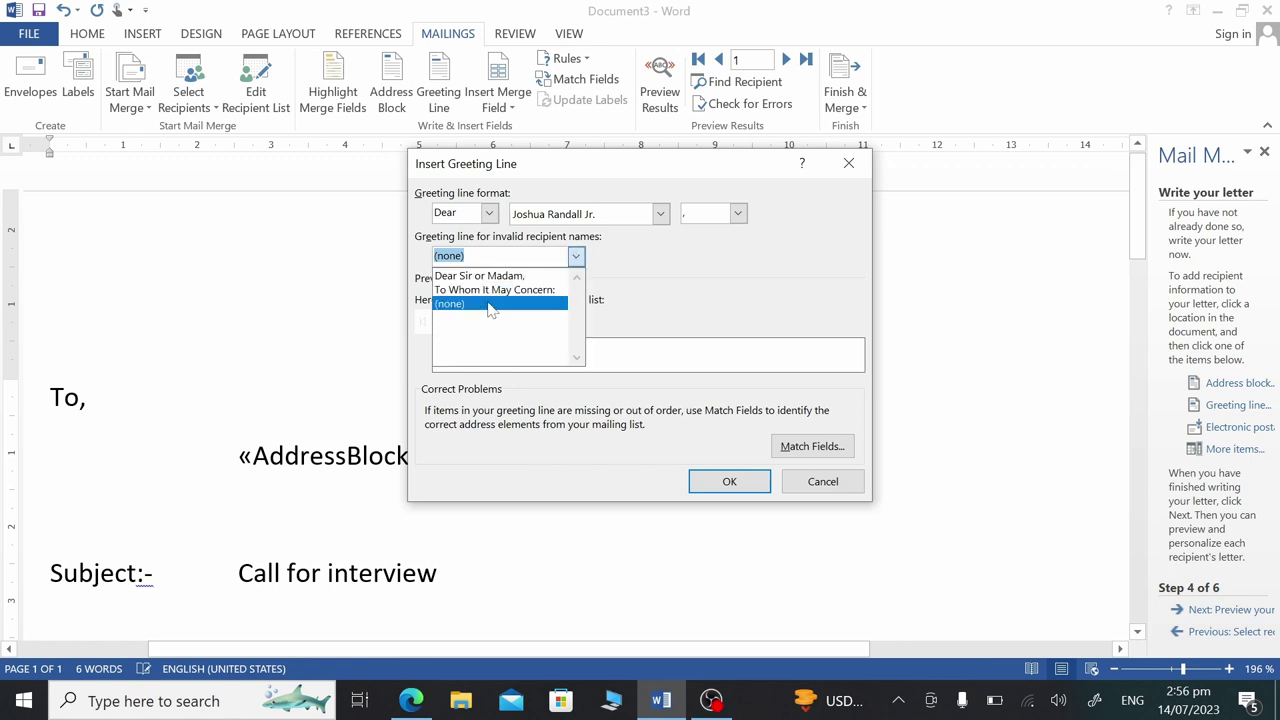
pyautogui.click(485, 275)
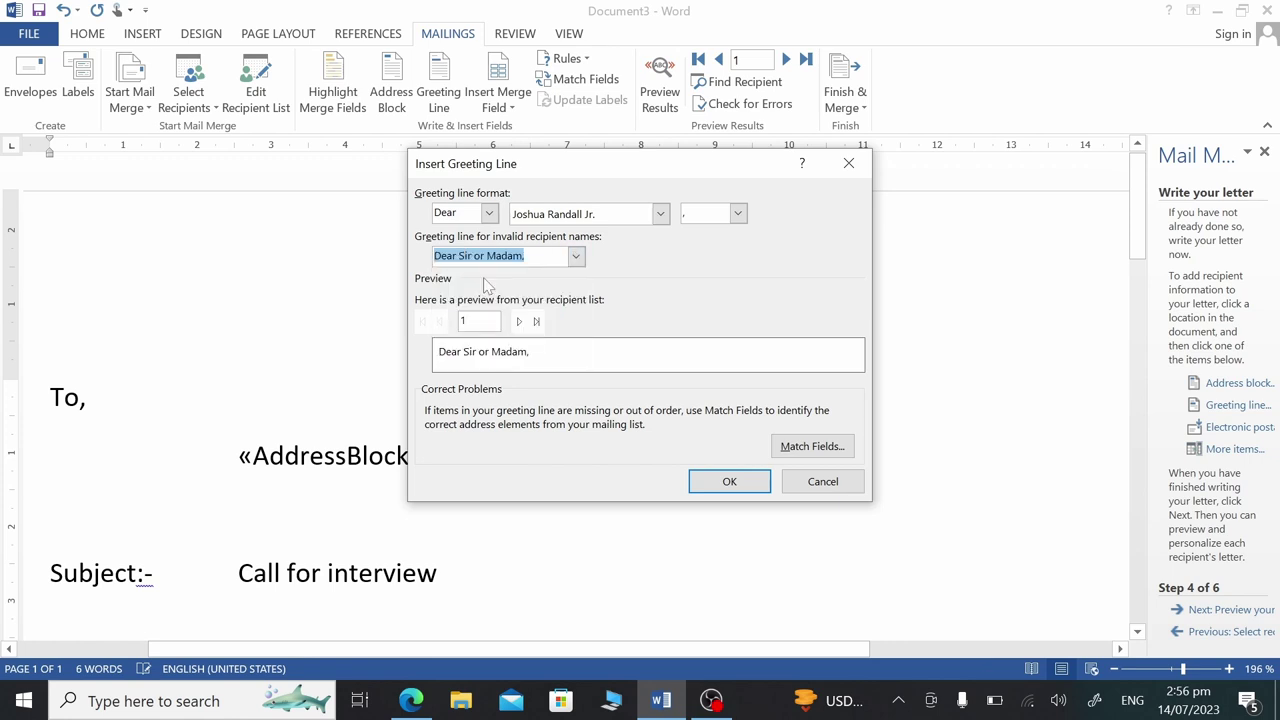
pyautogui.click(730, 481)
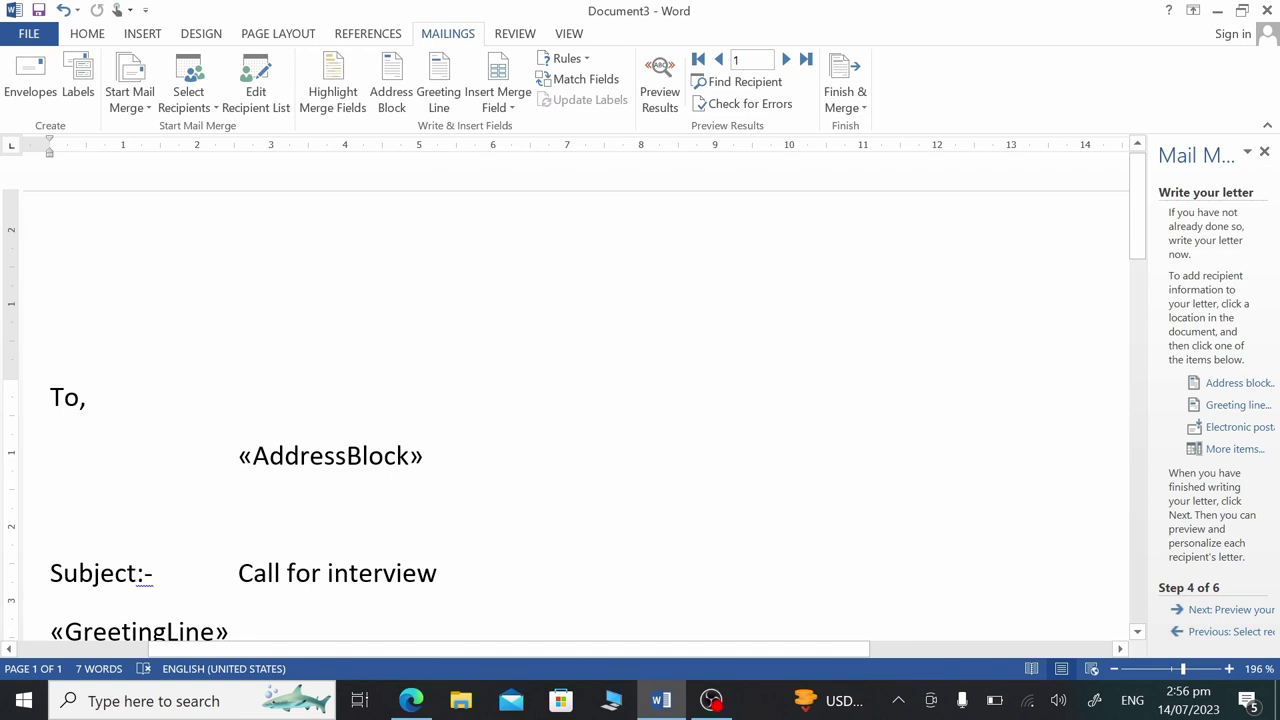
# - Generate four sample paragraphs with =rand(4) below the greeting line
pyautogui.press('Return')
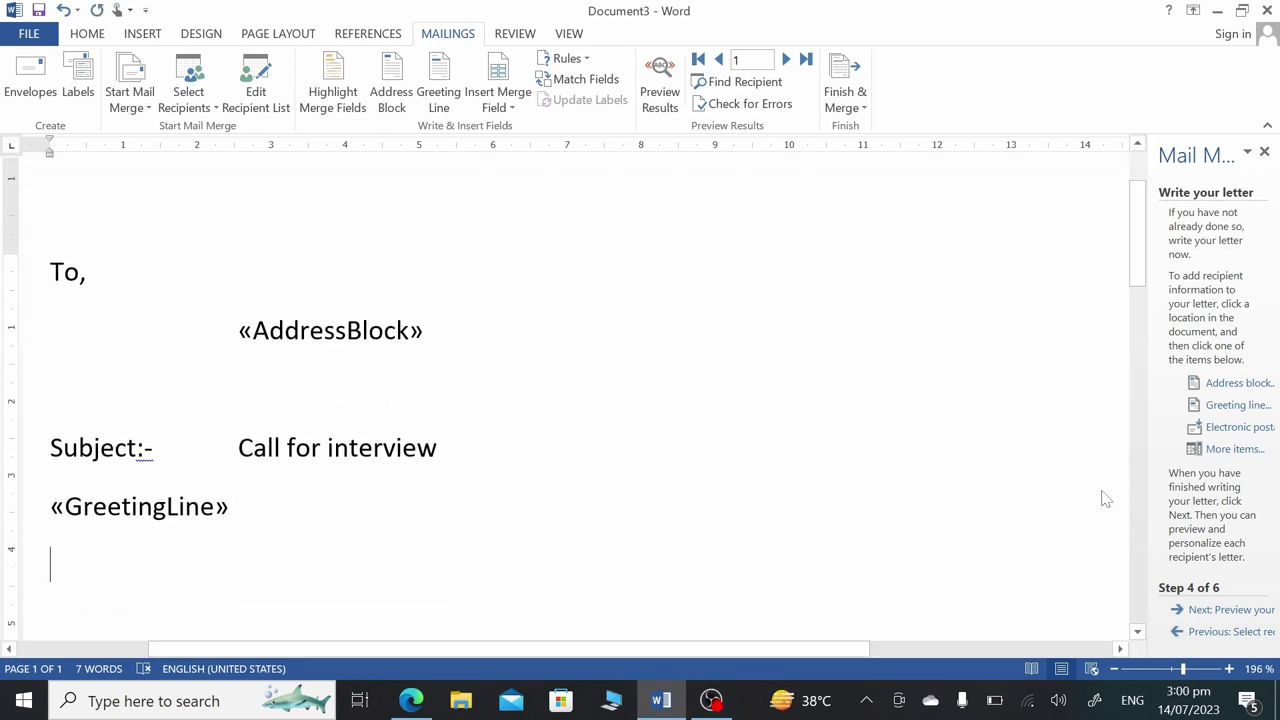
pyautogui.write('=')
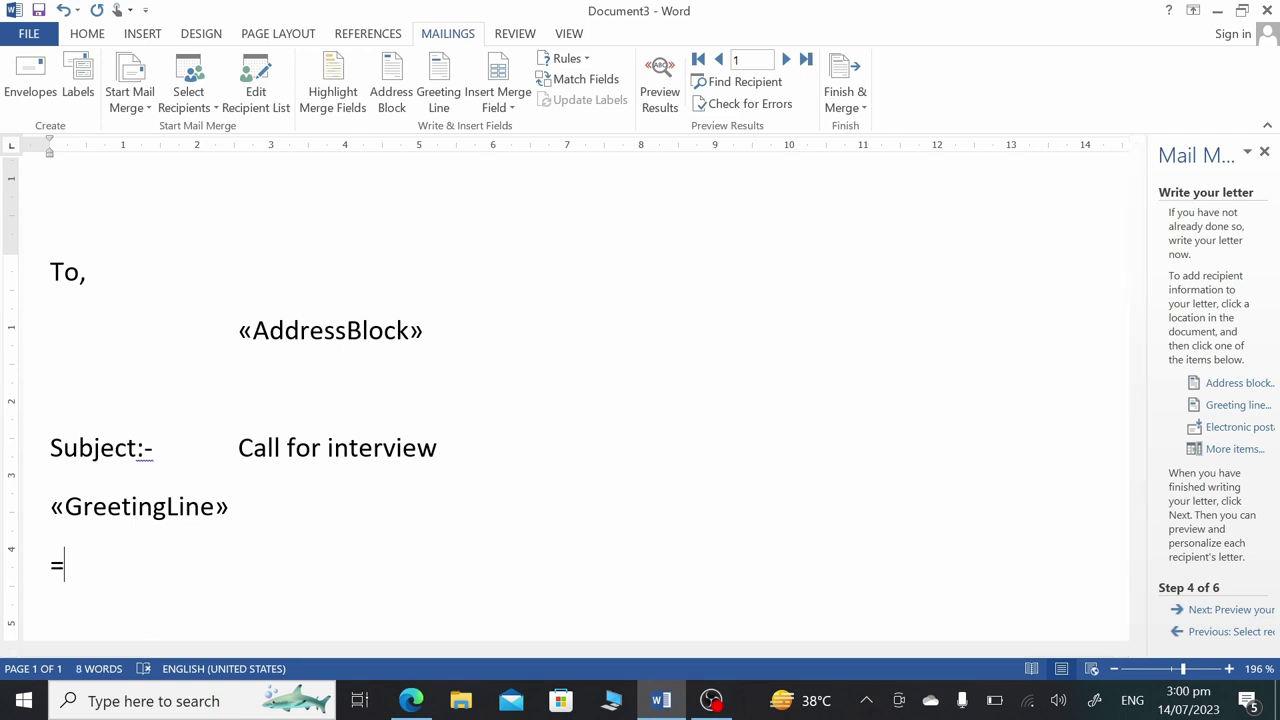
pyautogui.write('ra')
pyautogui.write('nd (4')
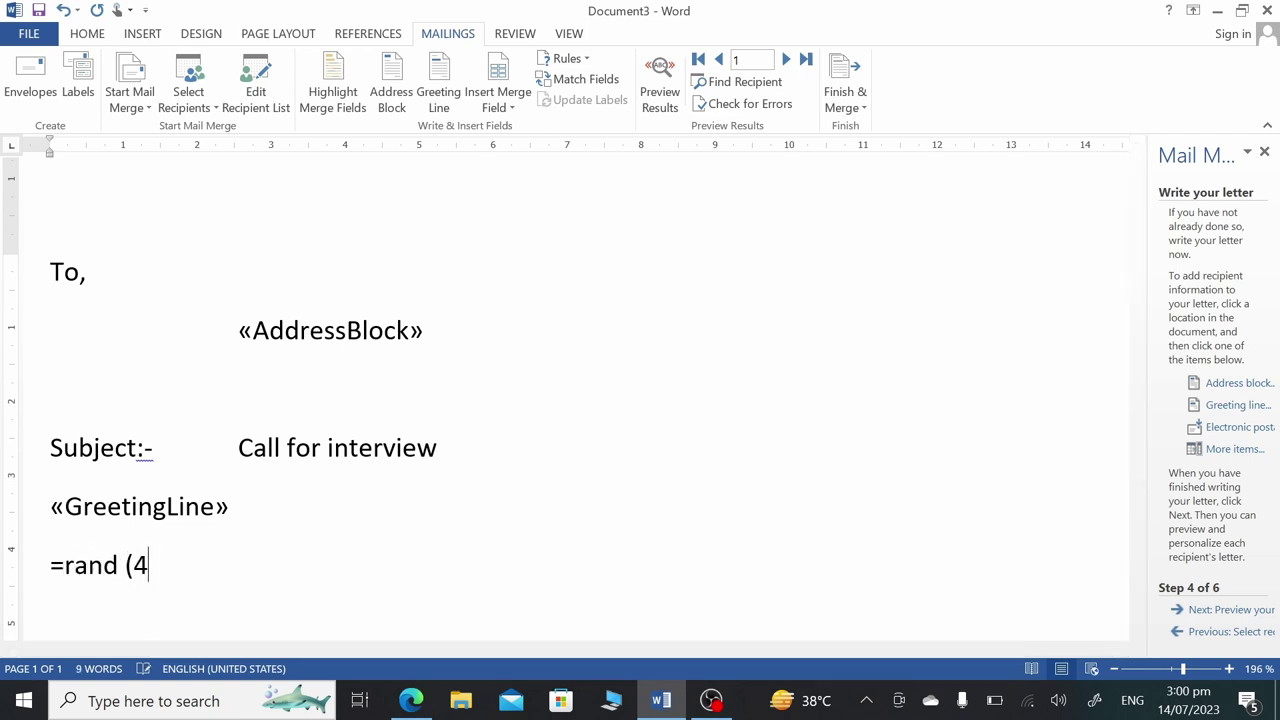
pyautogui.write(')')
pyautogui.press('Return')
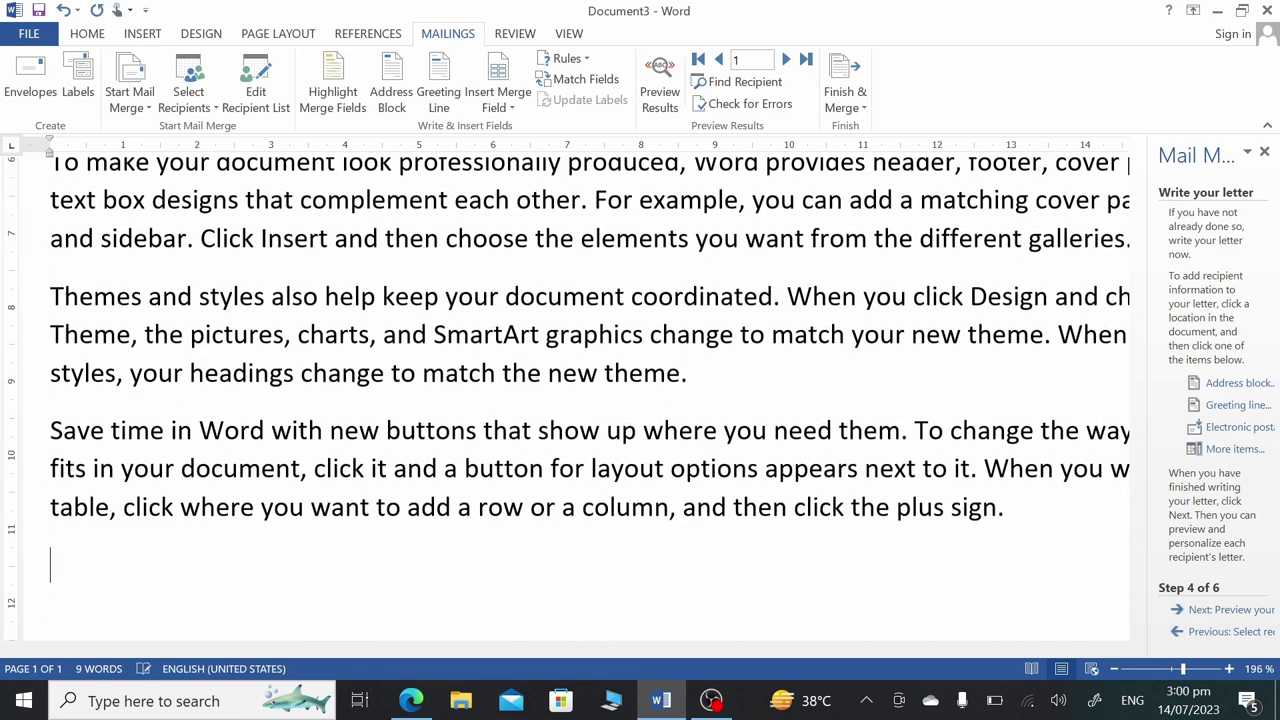
# - Give the body paragraphs 1.5 line spacing and first-line indents, then start a new paragraph
pyautogui.moveTo(50, 563); pyautogui.dragTo(237, 170)
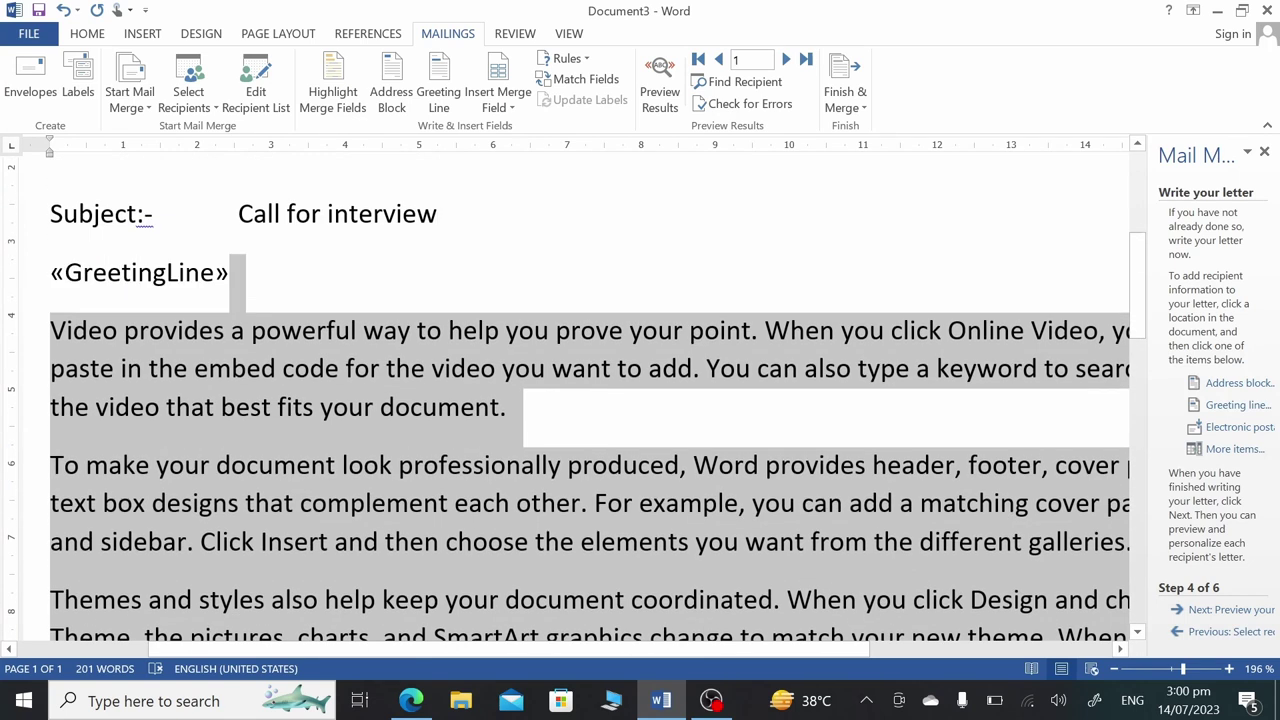
pyautogui.moveTo(237, 170); pyautogui.dragTo(50, 318)
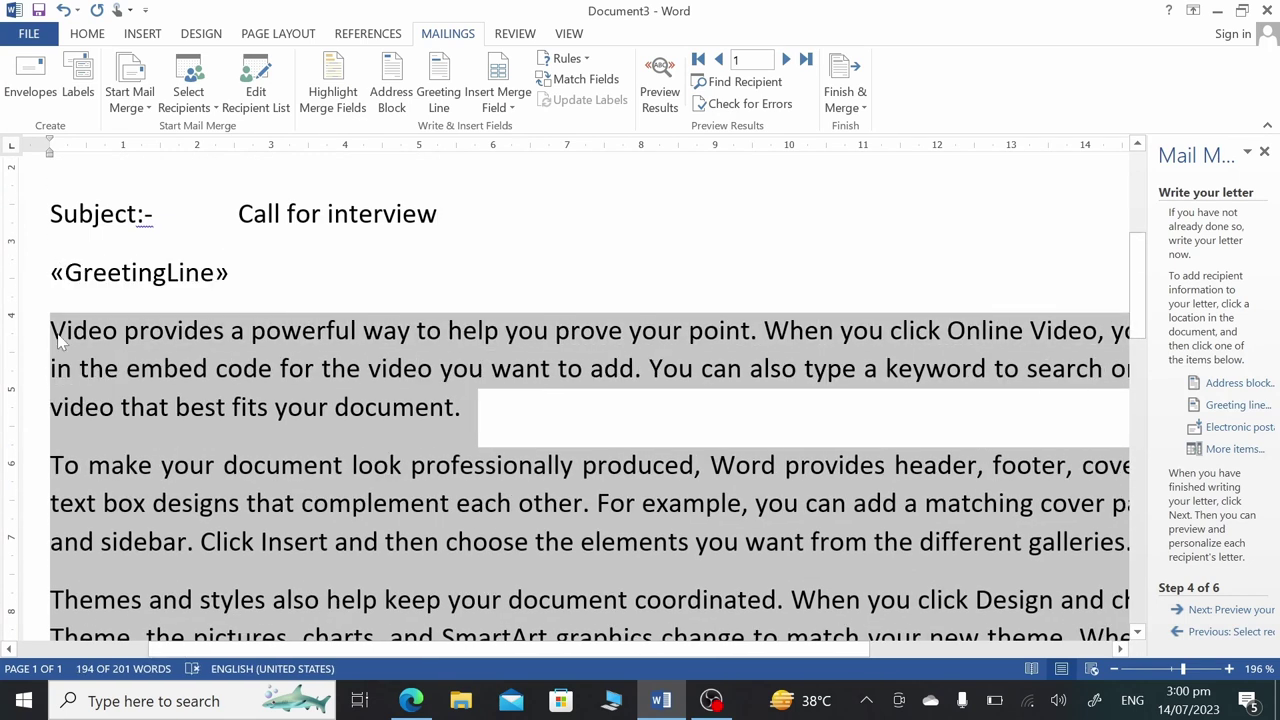
pyautogui.hotkey('ctrl', '5')
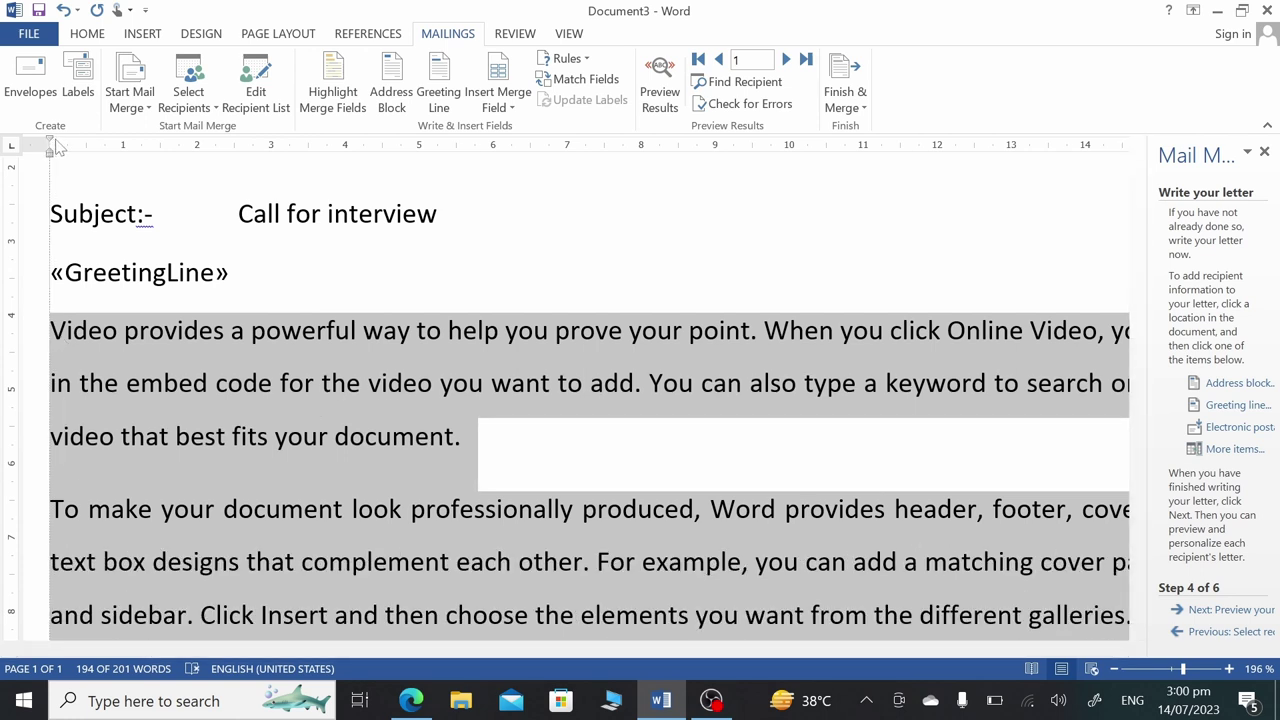
pyautogui.moveTo(50, 144)
pyautogui.mouseDown()
pyautogui.moveTo(105, 145)
pyautogui.moveTo(160, 177)
pyautogui.mouseUp()
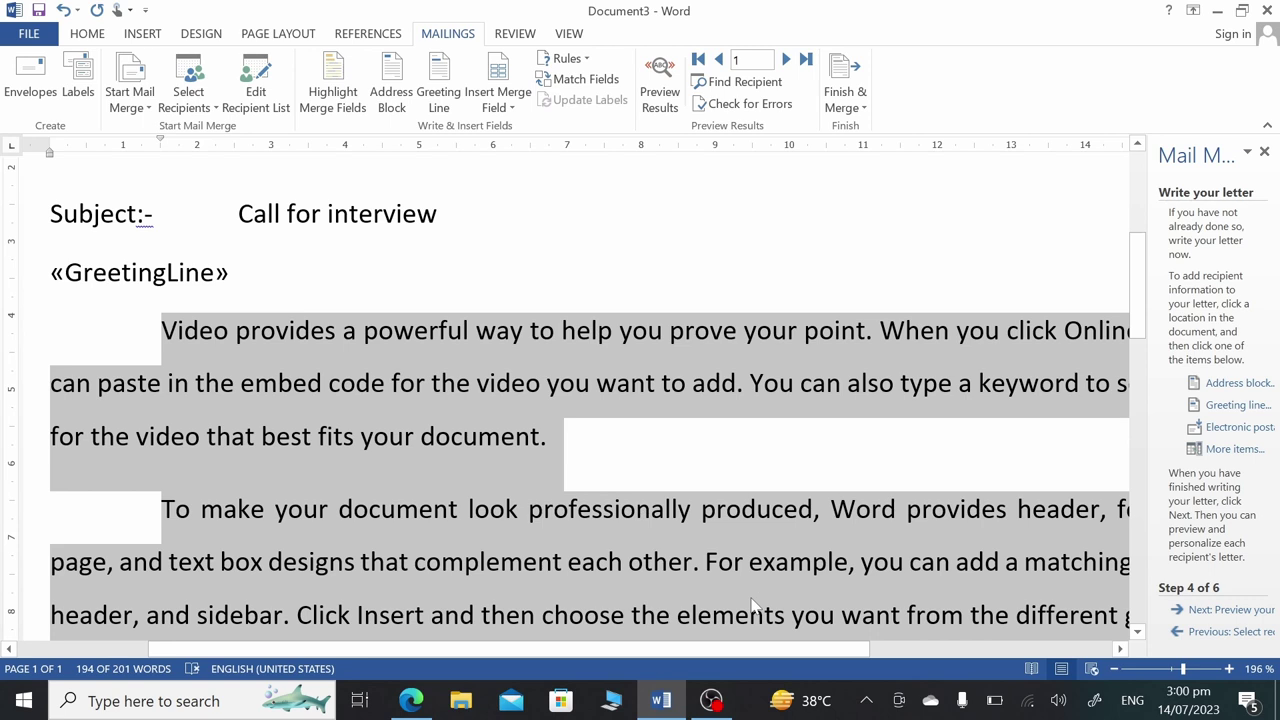
pyautogui.scroll(-5, 750, 600)
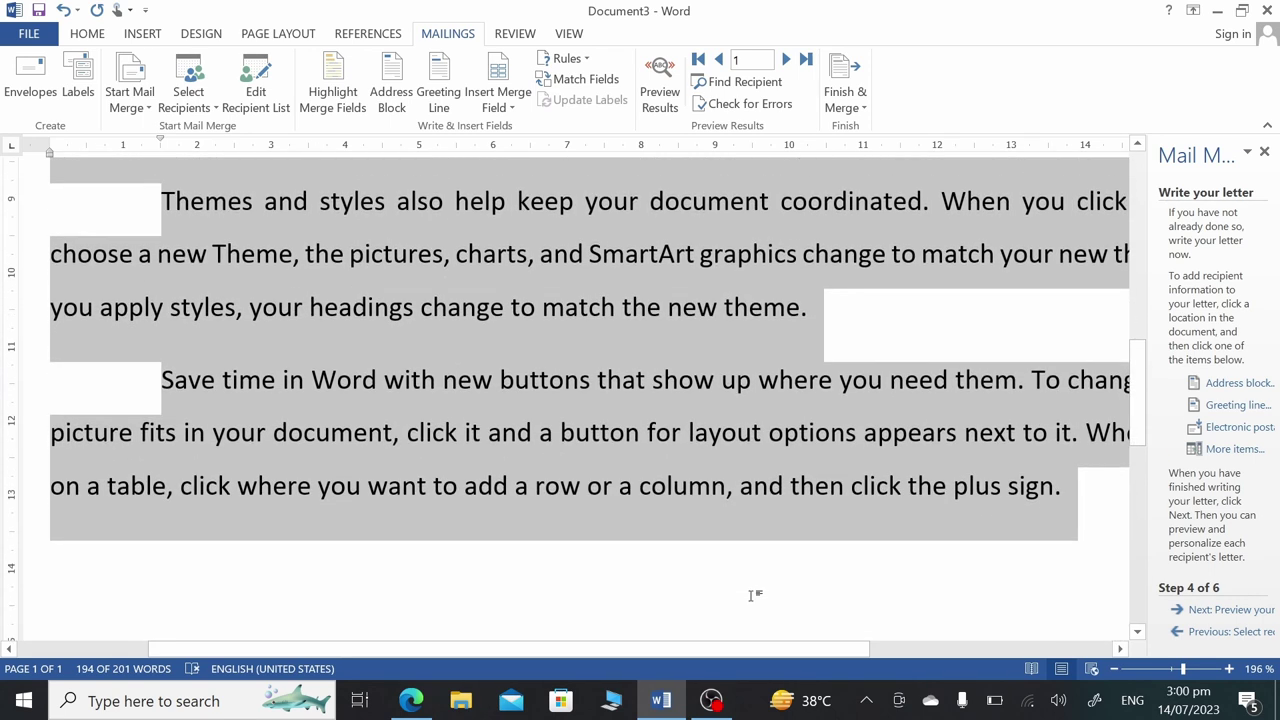
pyautogui.click(1078, 503)
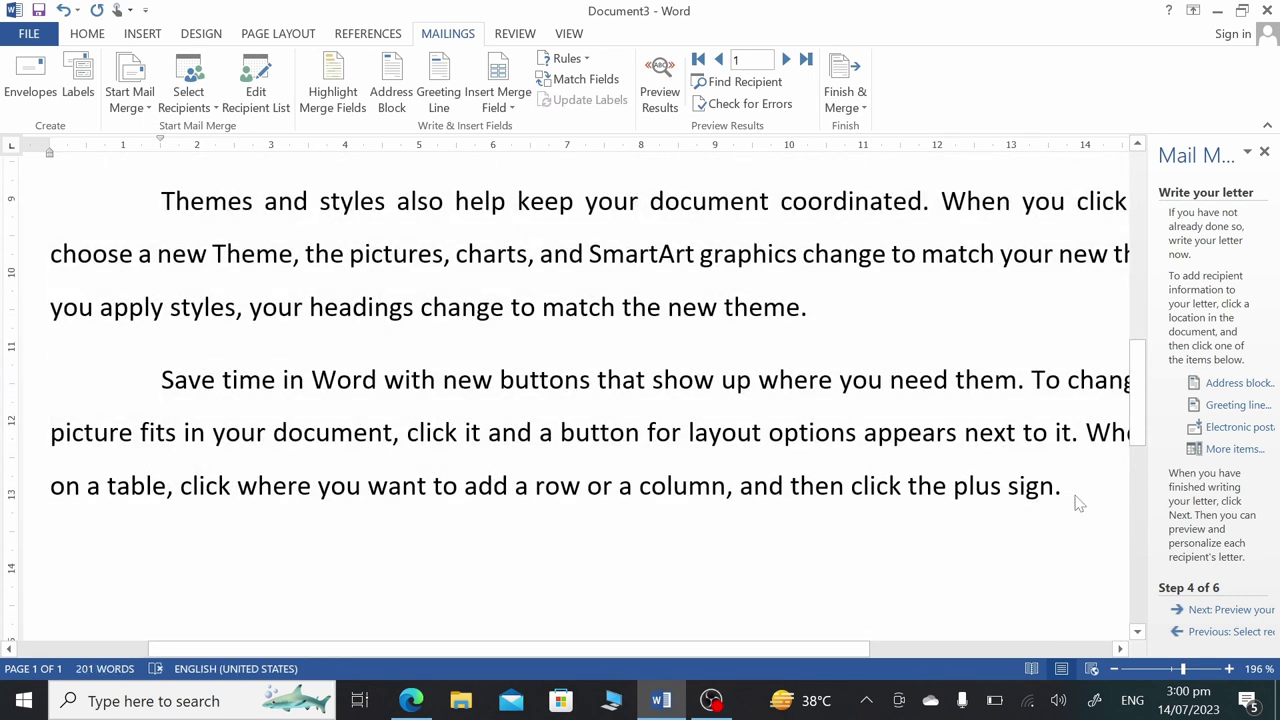
pyautogui.press('Return')
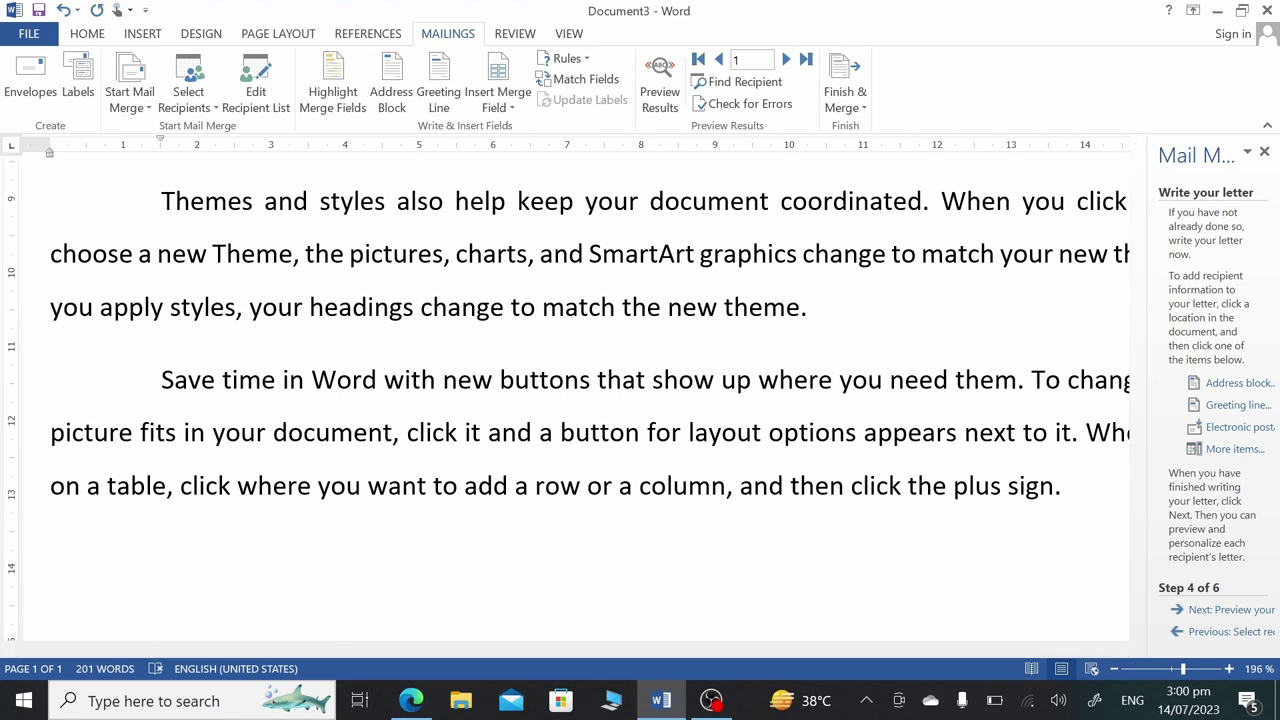
# - Add right-aligned closing lines 'Section Officer' and 'Govt. of Khyber' below the letter body
pyautogui.press('Return')
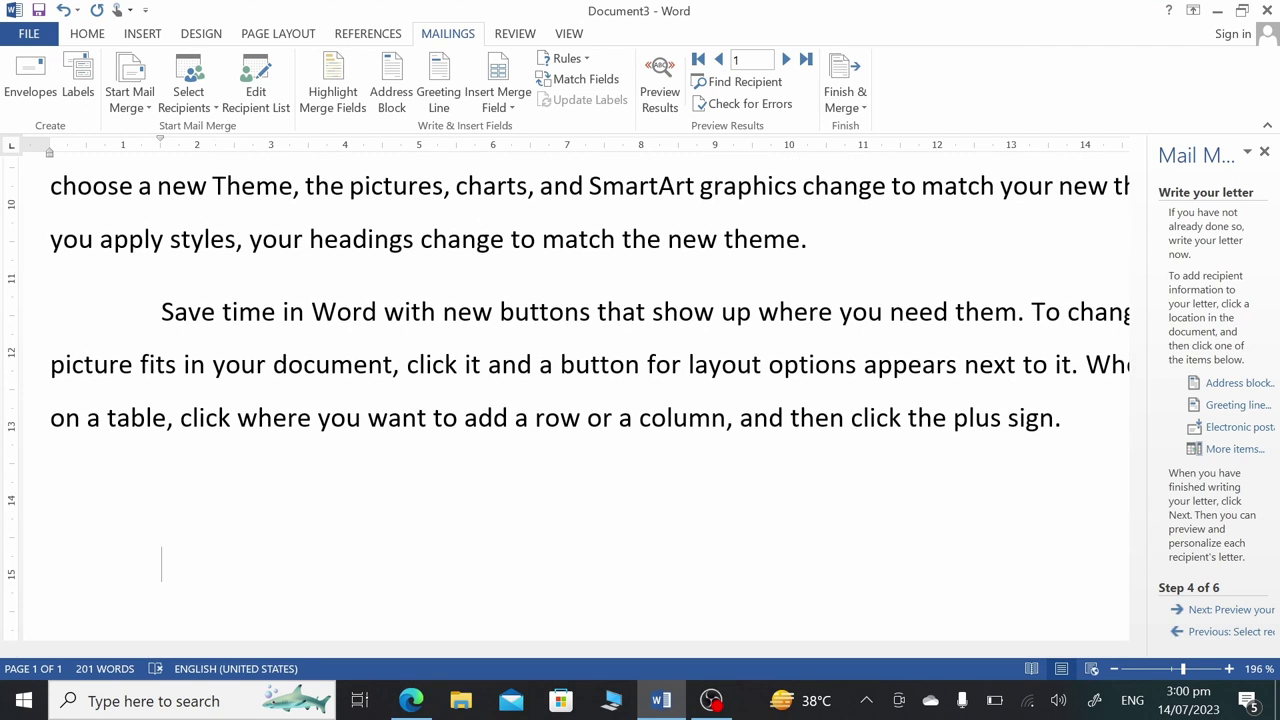
pyautogui.write('Section O')
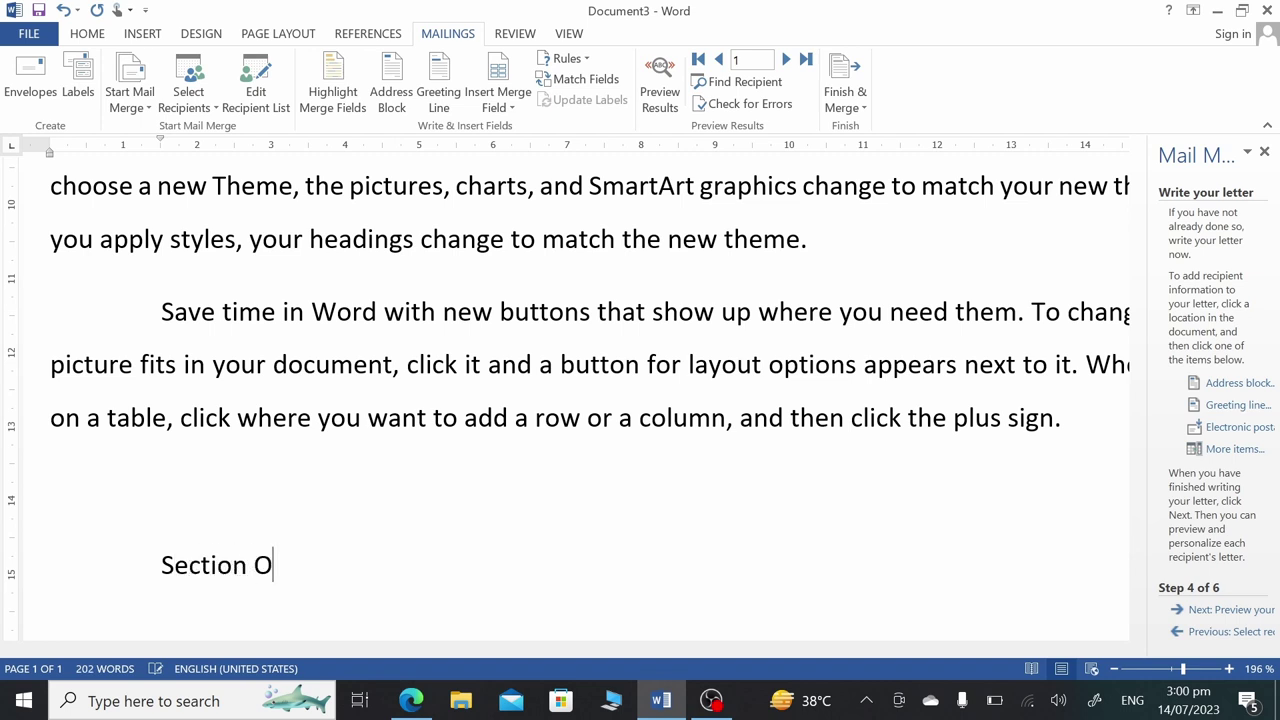
pyautogui.write('fficer')
pyautogui.press('Return')
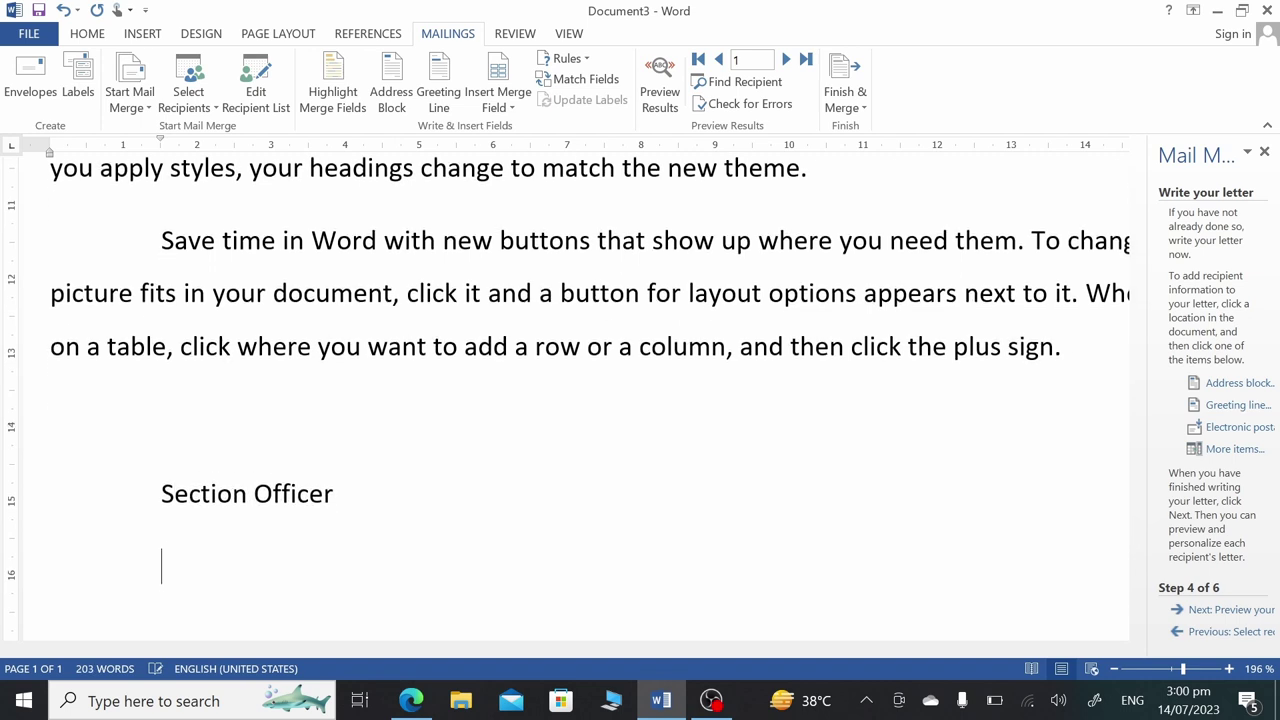
pyautogui.write('Govt. o')
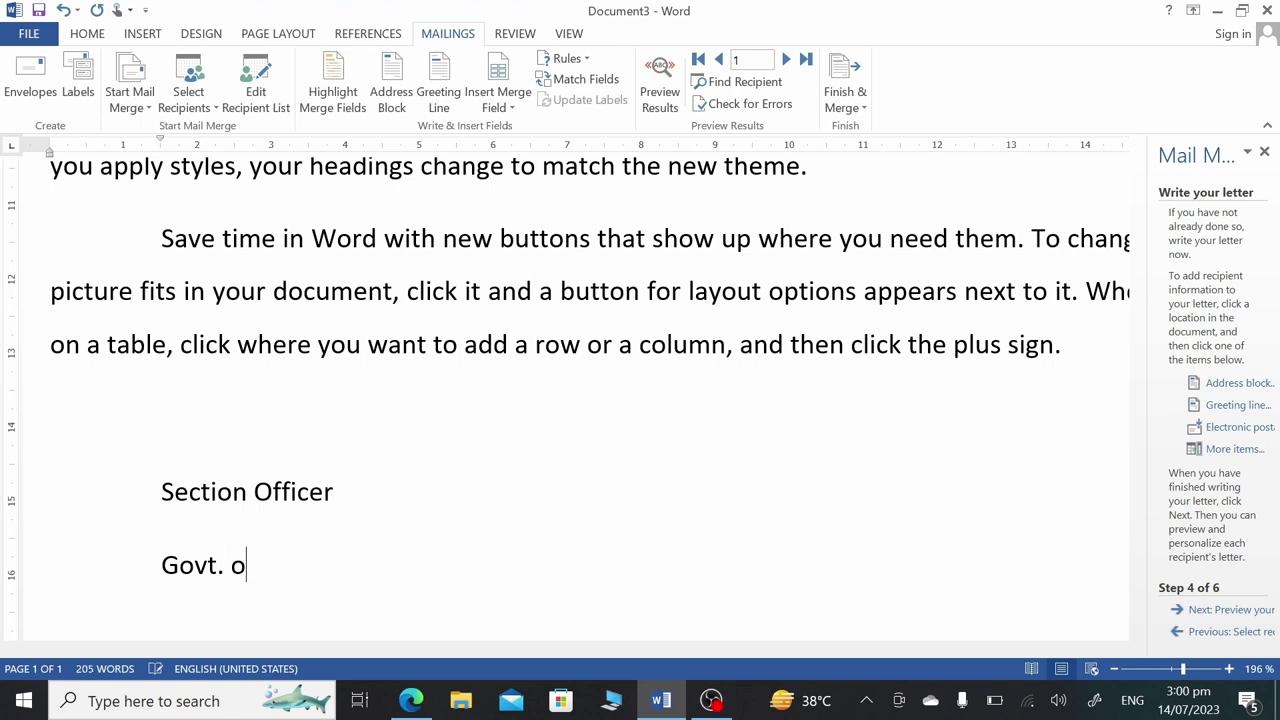
pyautogui.write('f k')
pyautogui.press('BackSpace')
pyautogui.write('K')
pyautogui.write('hyber')
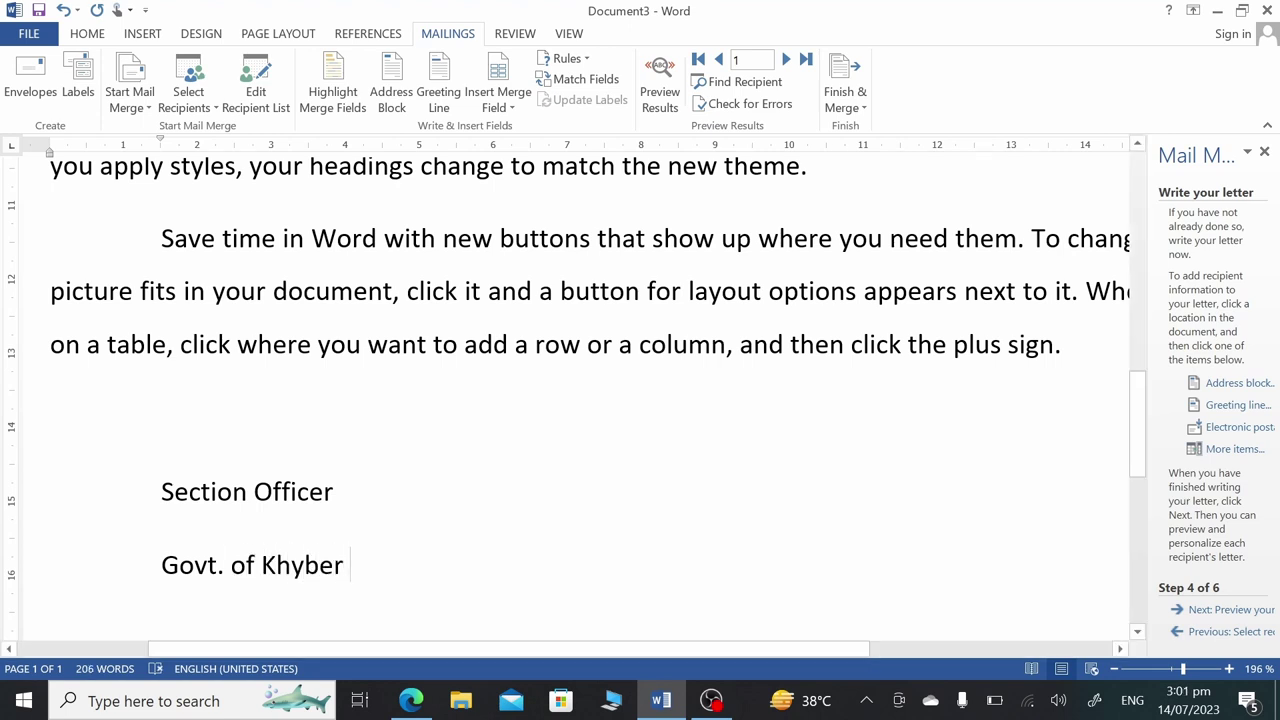
pyautogui.moveTo(160, 480); pyautogui.dragTo(358, 569)
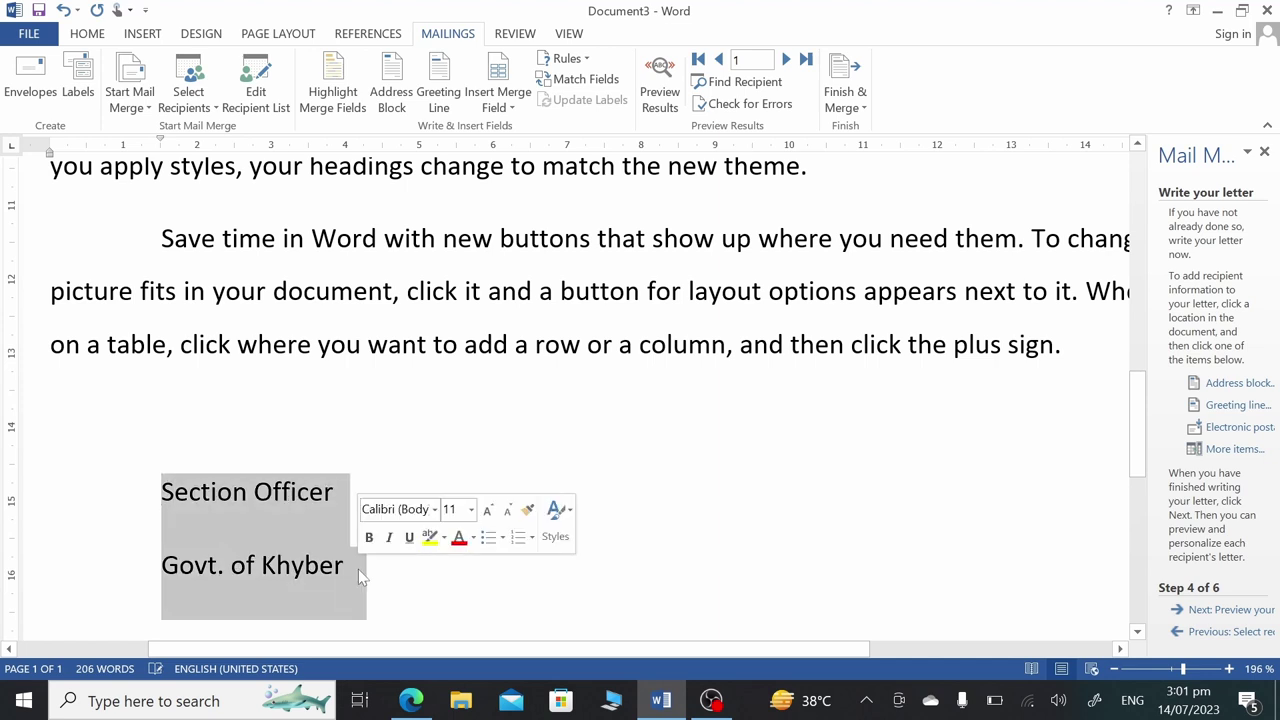
pyautogui.hotkey('ctrl', 'r')
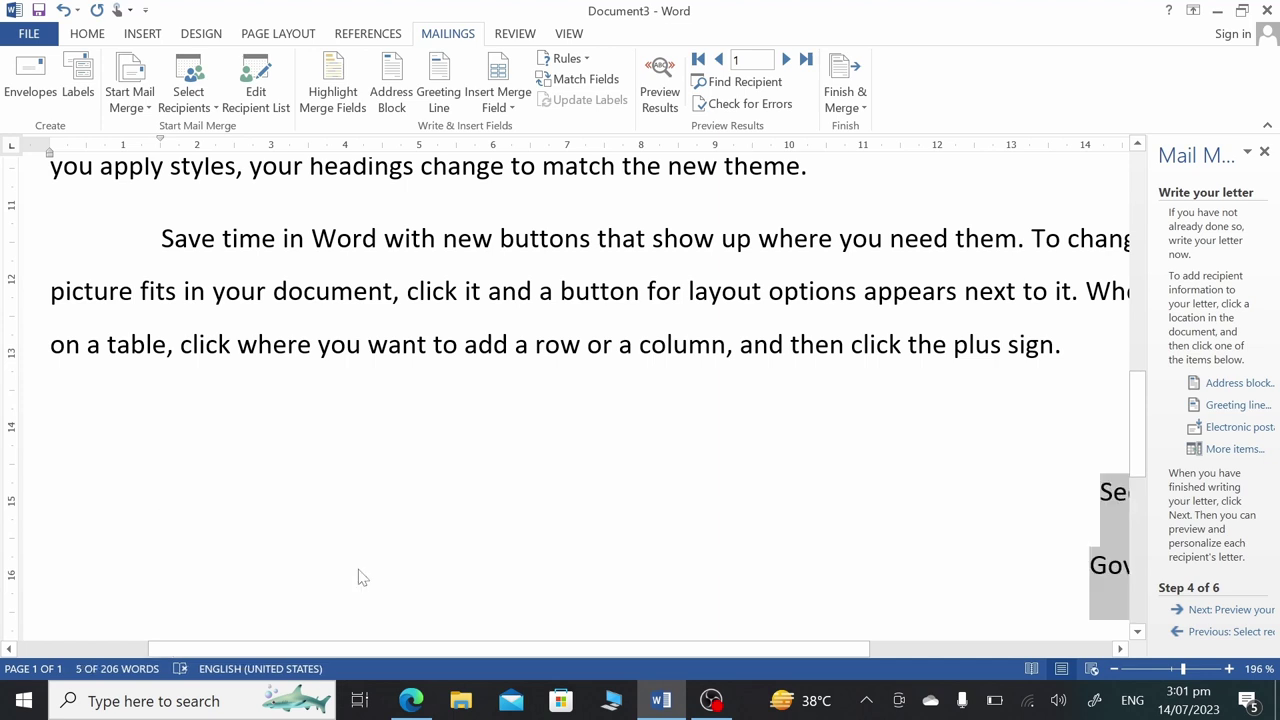
# - Close the Mail Merge pane and zoom the page to 100%
pyautogui.click(1264, 152)
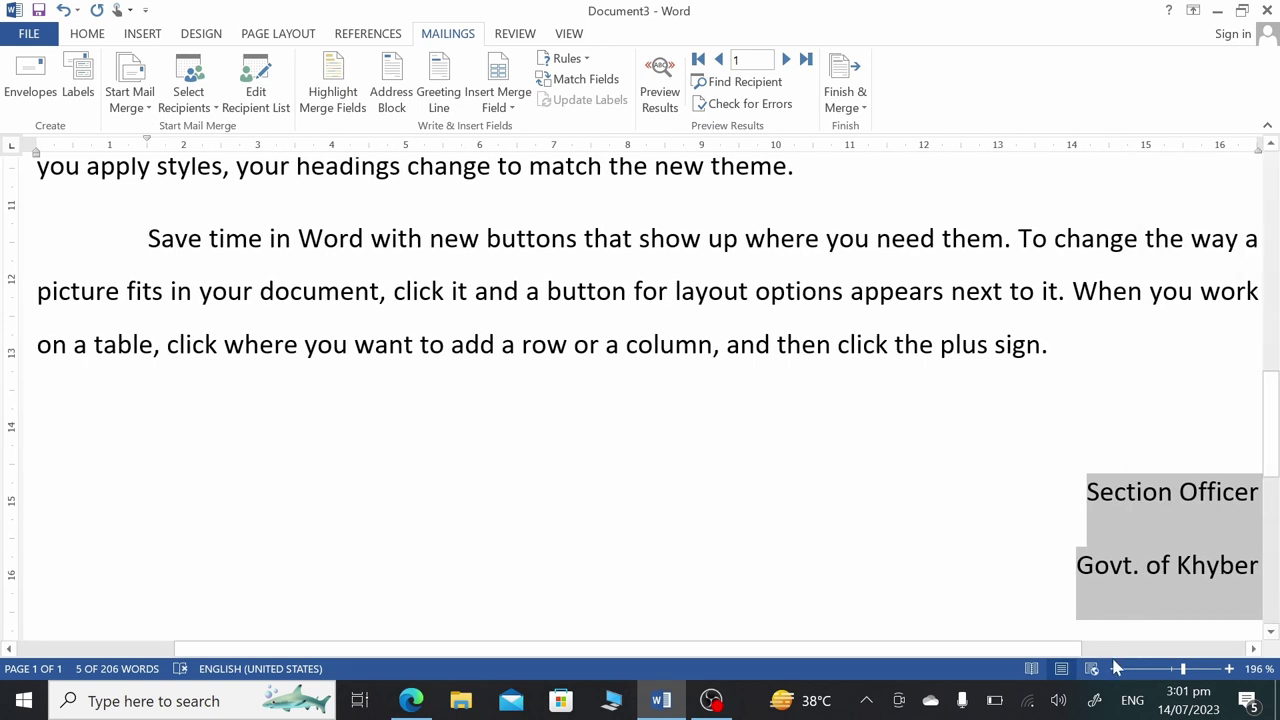
pyautogui.click(1177, 673)
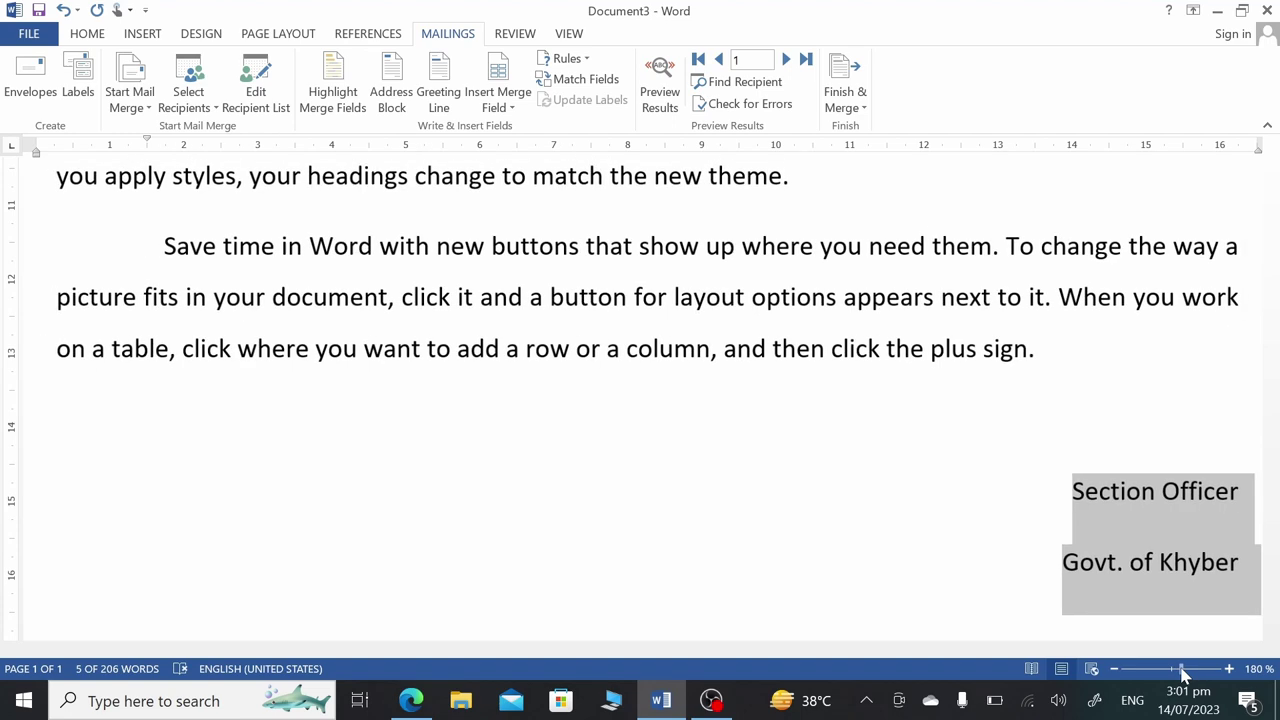
pyautogui.moveTo(1179, 674); pyautogui.dragTo(1171, 669)
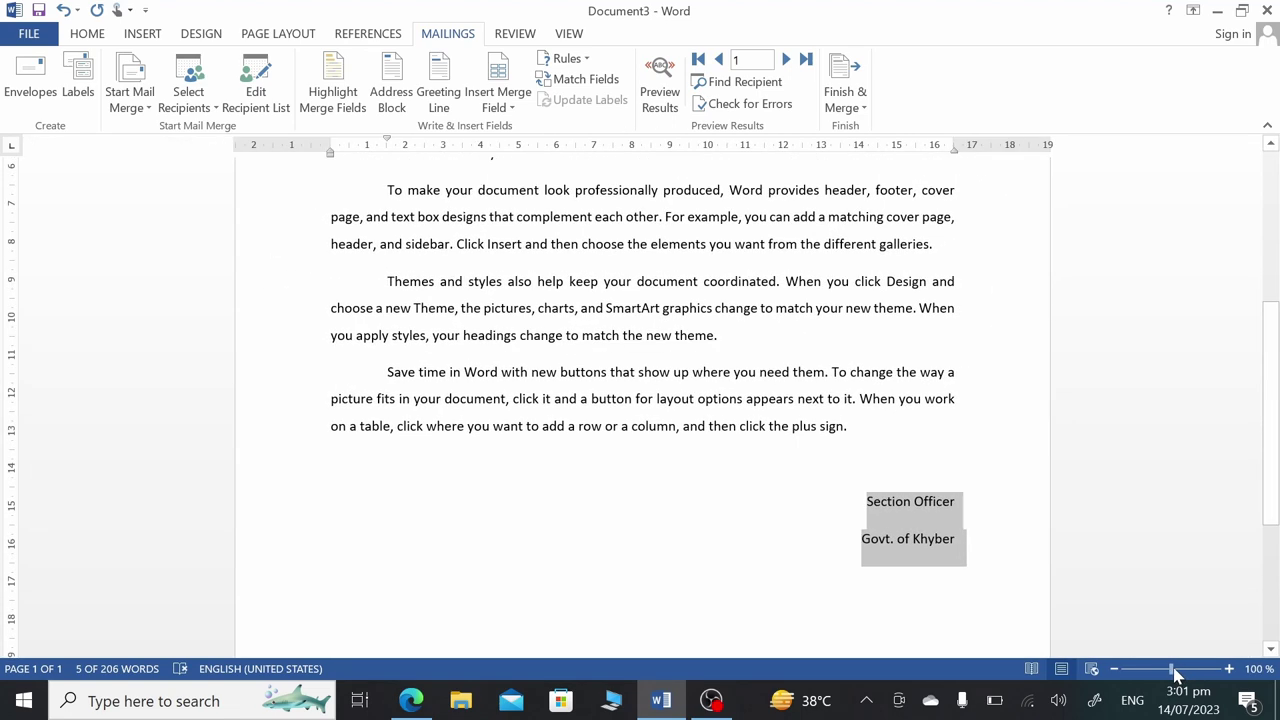
pyautogui.scroll(1, 640, 400)
pyautogui.scroll(4, 640, 400)
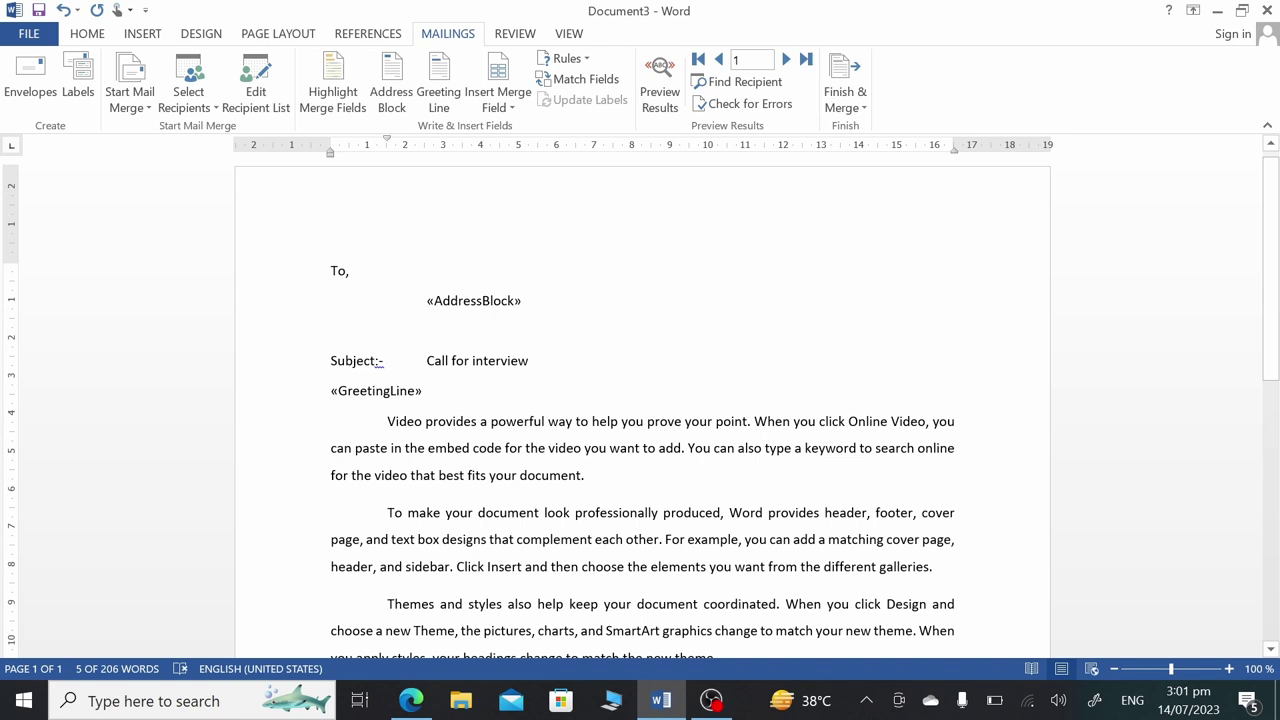
# - Finish the merge by editing individual documents for all records into a new Letters document
pyautogui.click(861, 110)
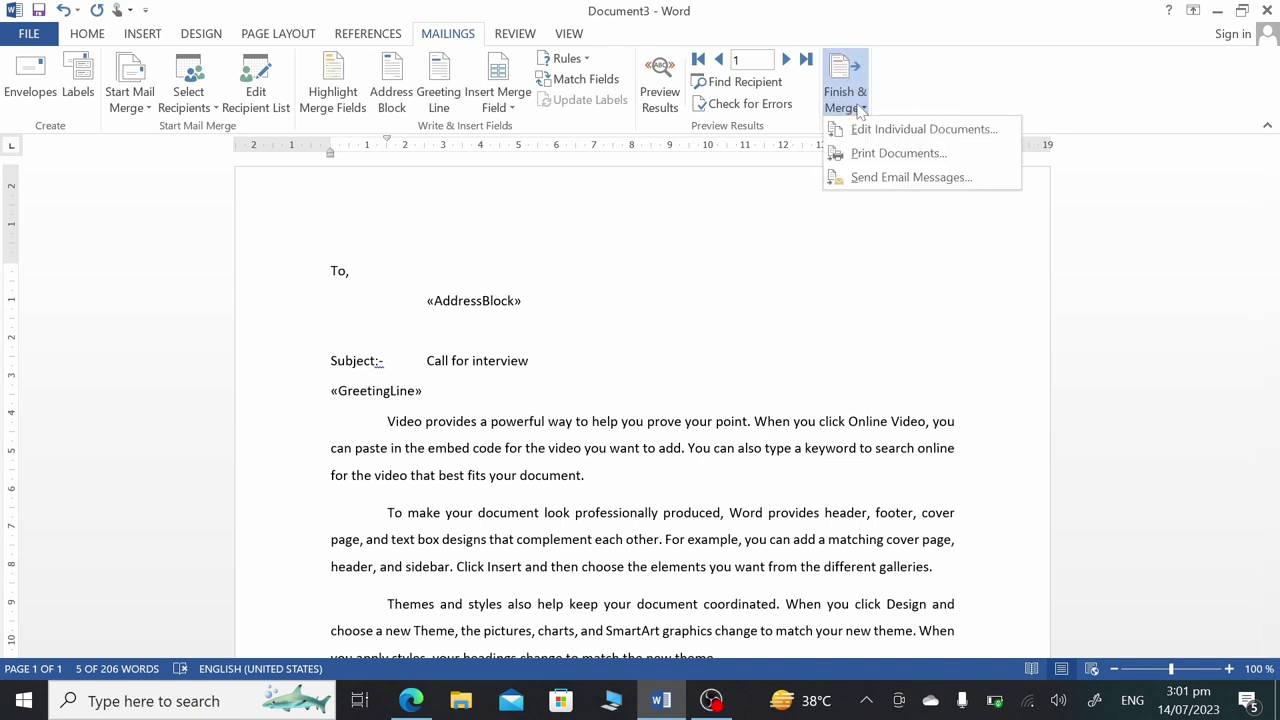
pyautogui.click(873, 131)
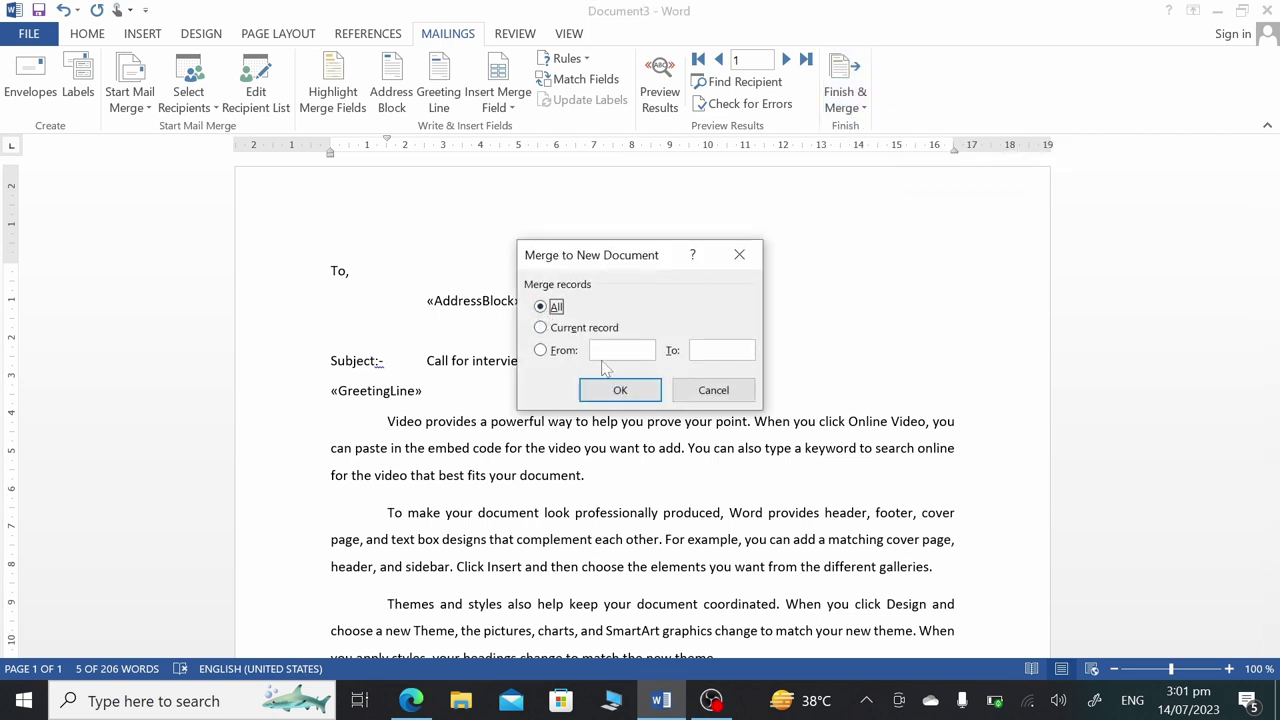
pyautogui.click(617, 388)
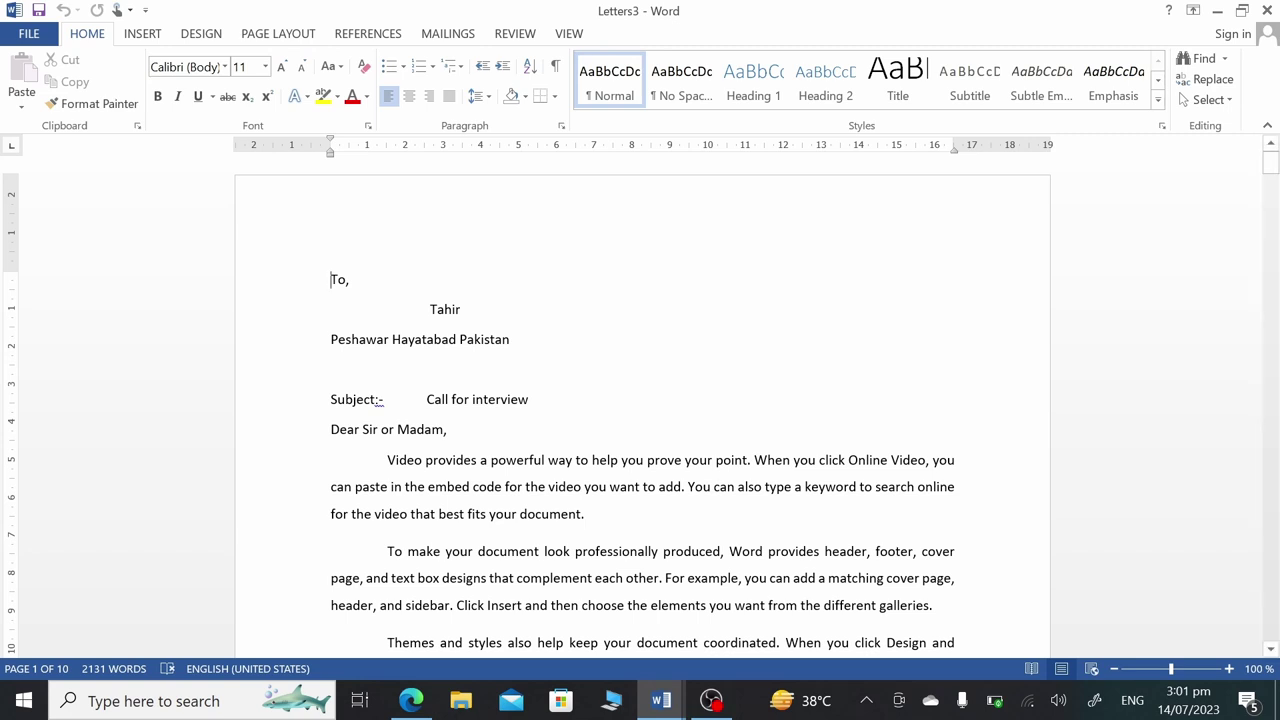
pyautogui.scroll(-2, 640, 400)
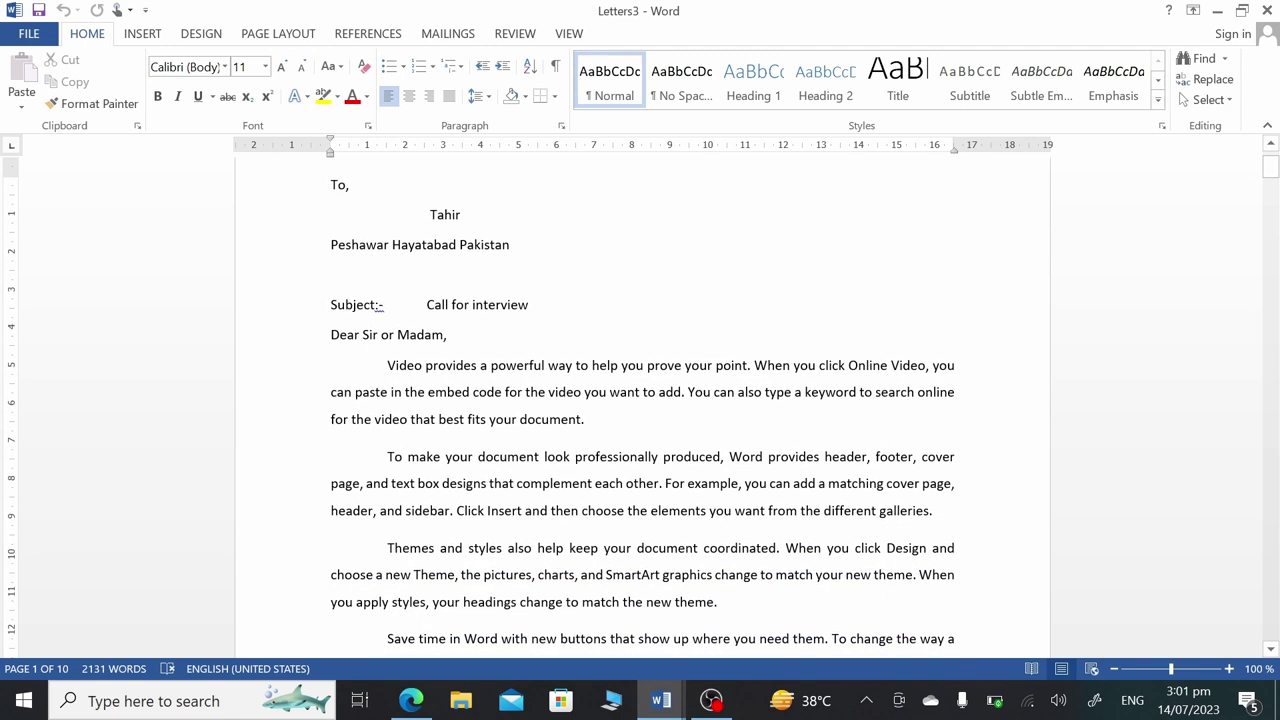
pyautogui.scroll(-20, 640, 400)
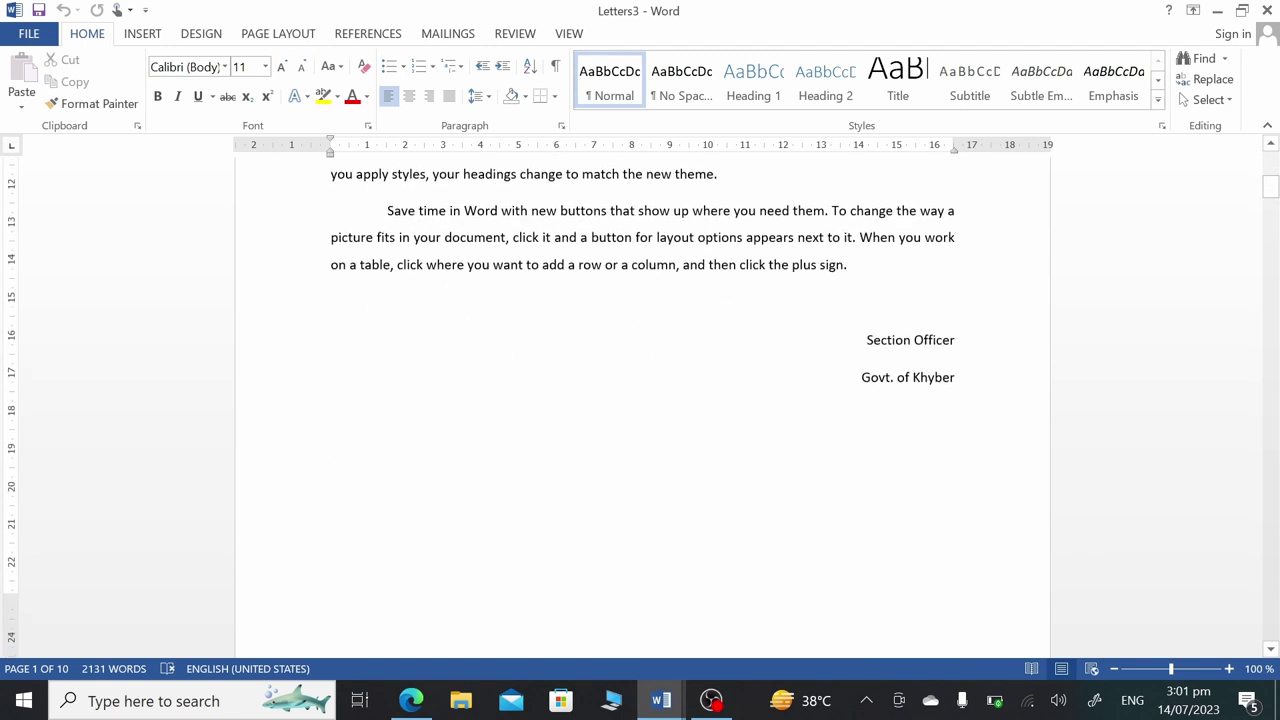
pyautogui.moveTo(331, 346)
pyautogui.mouseDown()
pyautogui.moveTo(536, 384)
pyautogui.moveTo(430, 288)
pyautogui.mouseUp()
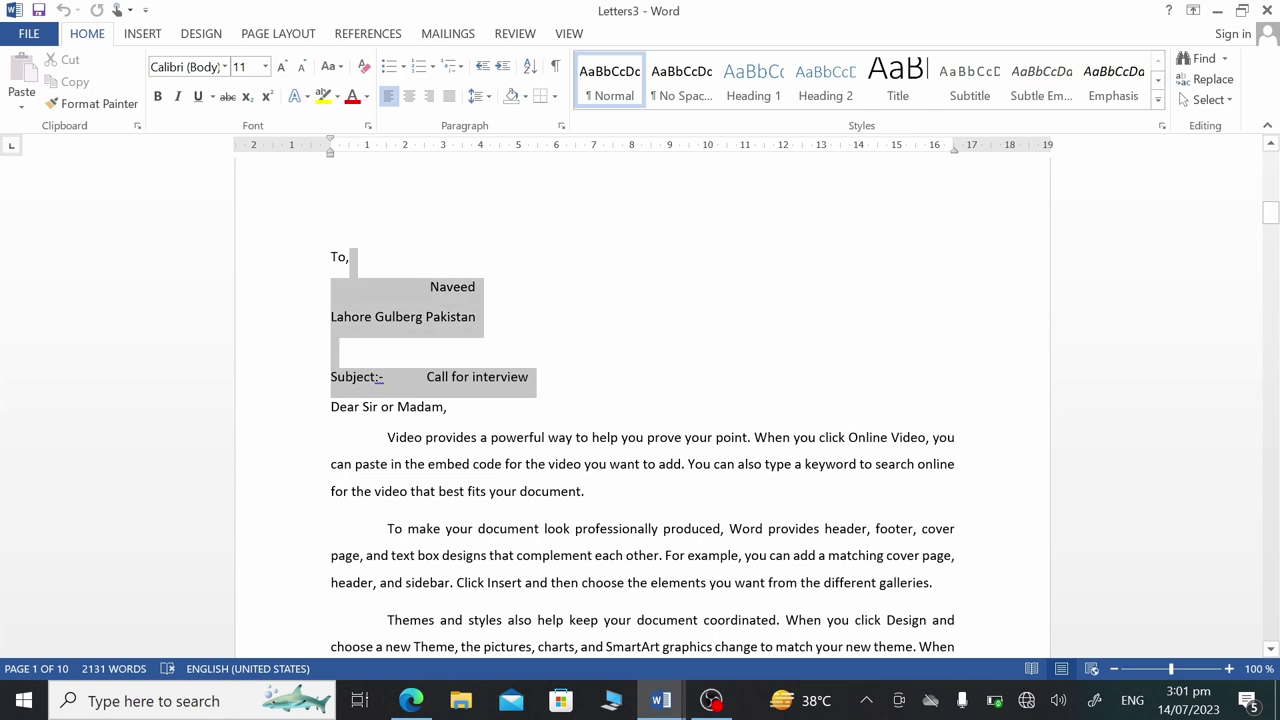
pyautogui.click(452, 288)
pyautogui.scroll(-9, 640, 400)
pyautogui.scroll(10, 640, 400)
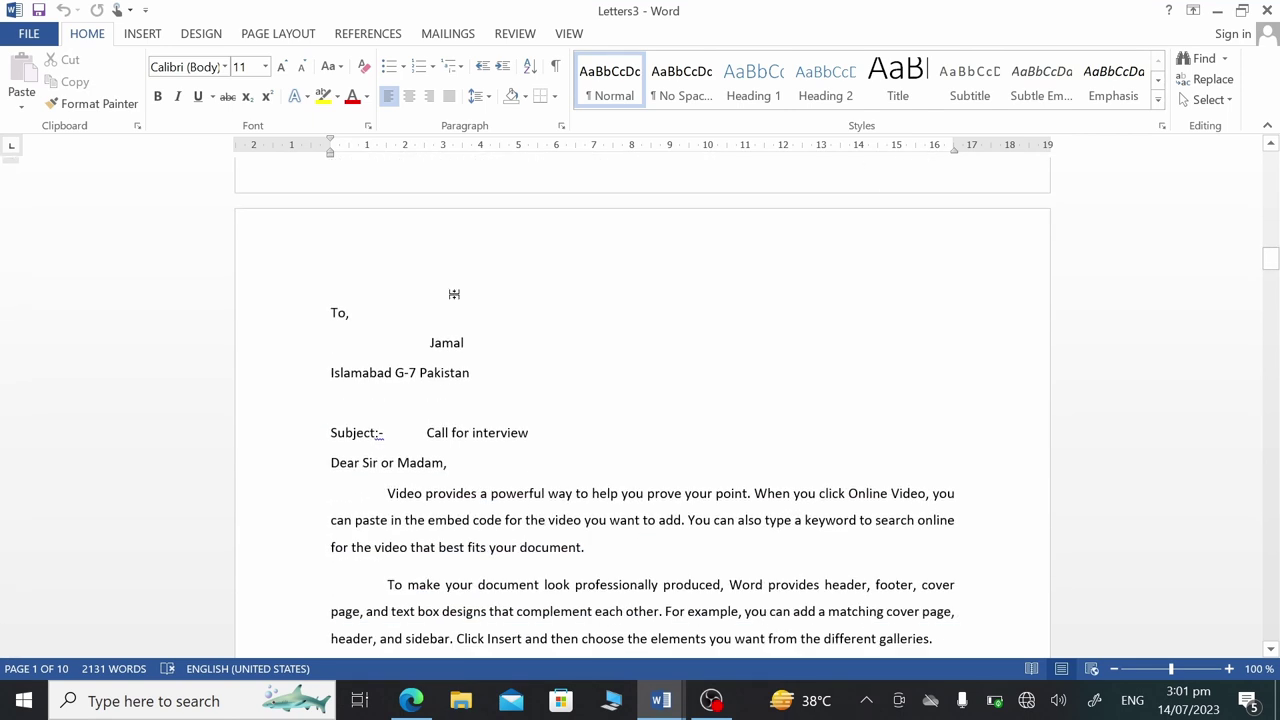
pyautogui.scroll(-2, 640, 400)
pyautogui.scroll(-1, 640, 400)
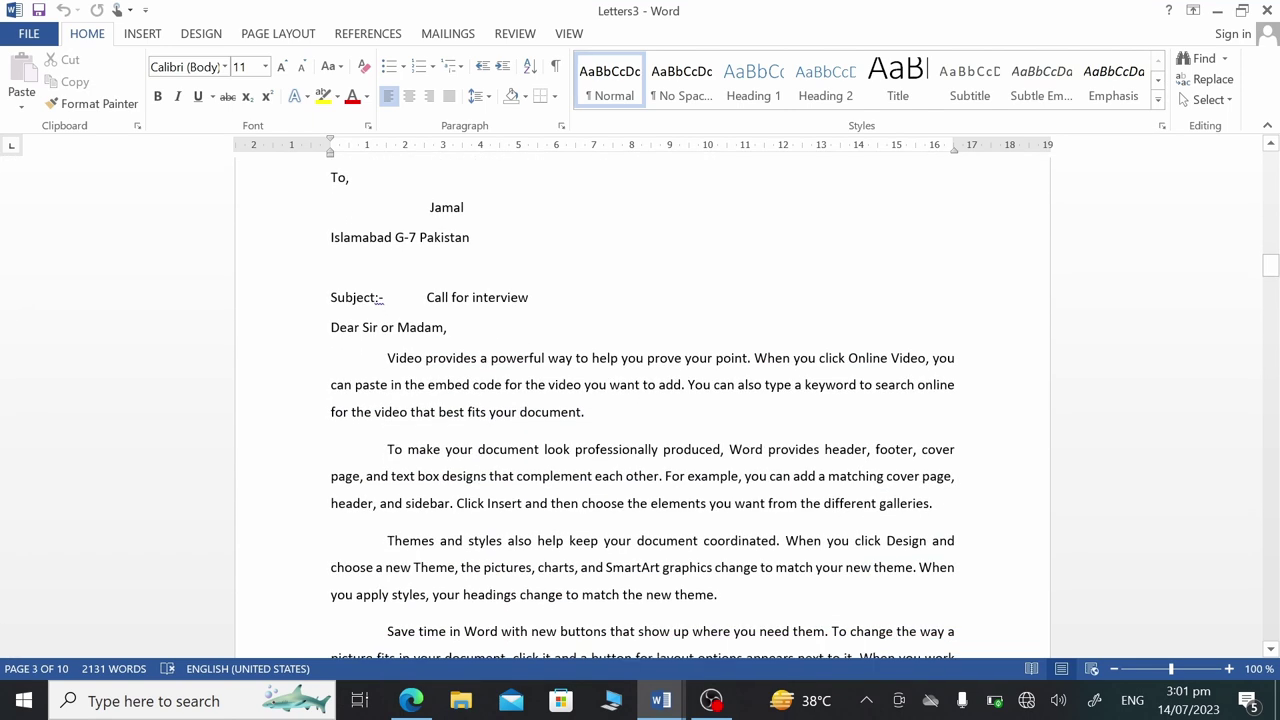
pyautogui.moveTo(331, 327); pyautogui.dragTo(458, 340)
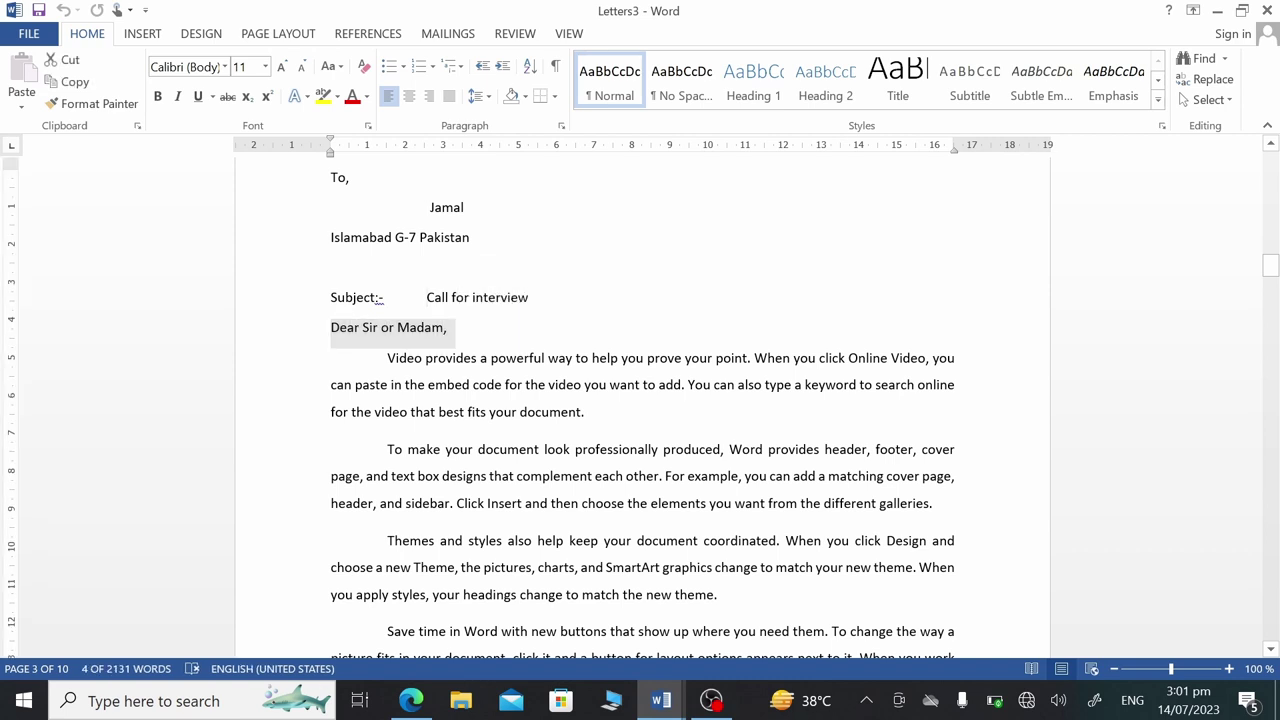
pyautogui.click(426, 297)
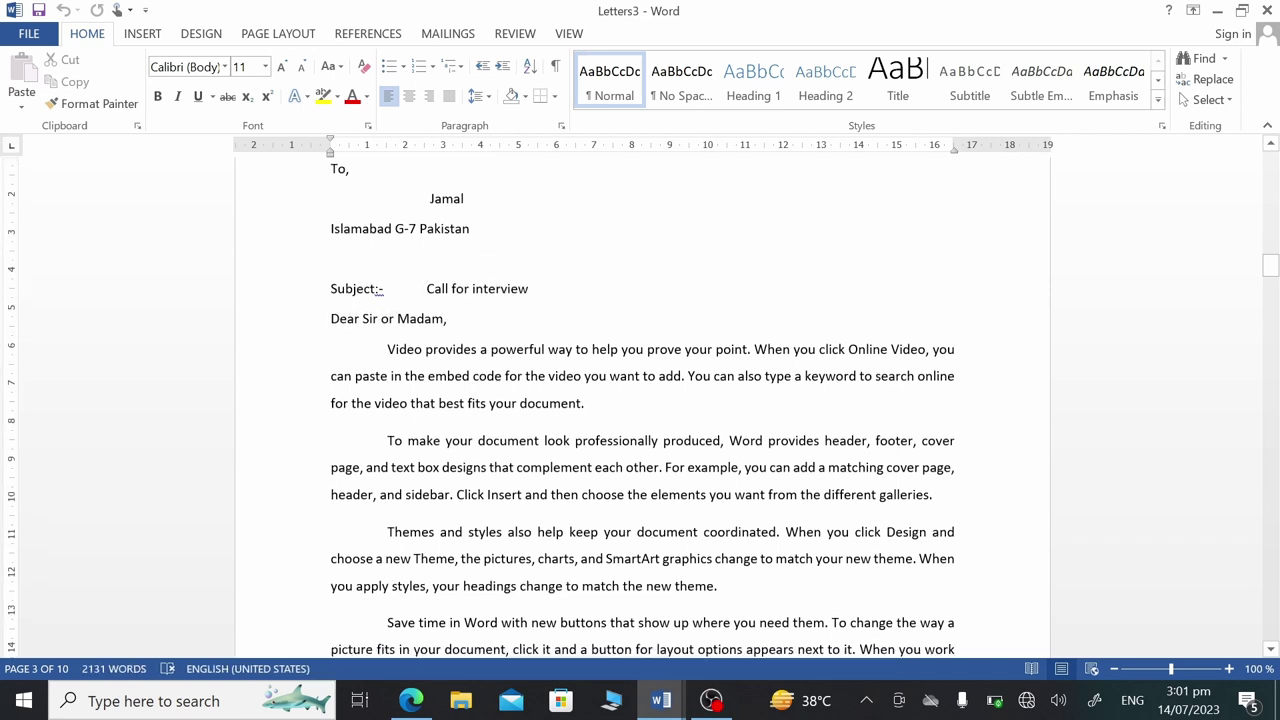
pyautogui.scroll(-5, 640, 400)
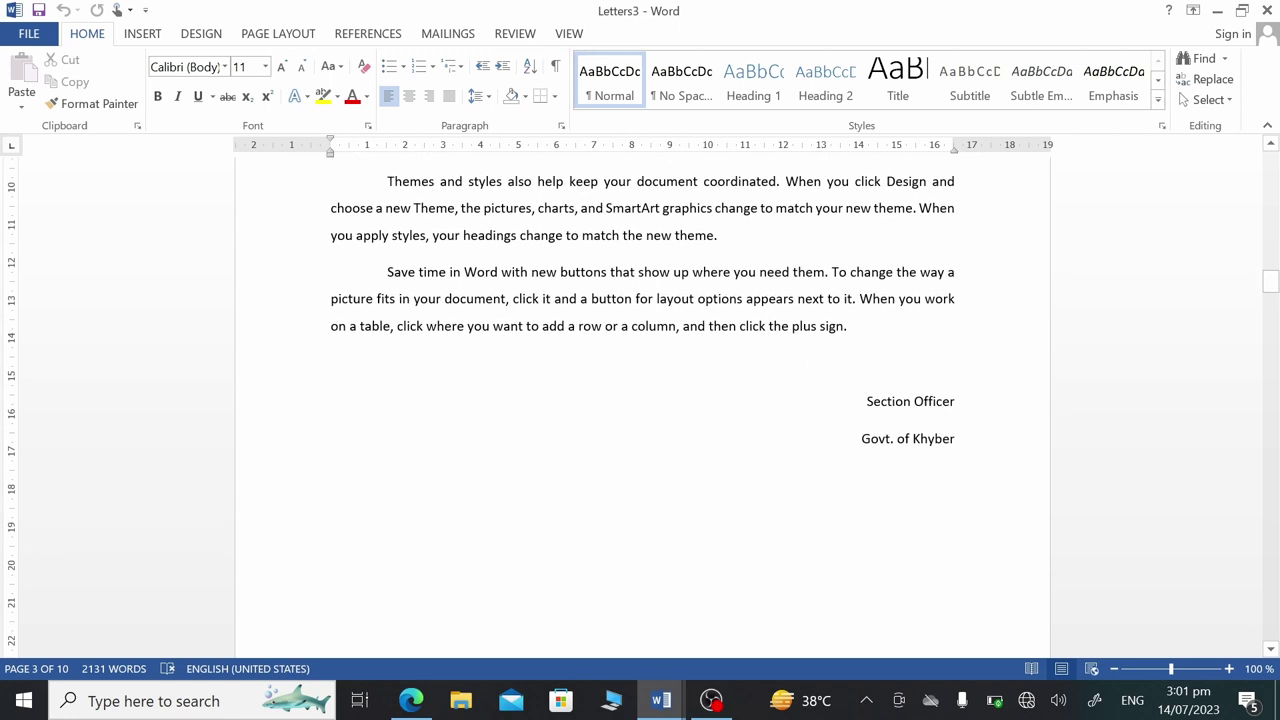
pyautogui.scroll(-3, 640, 400)
pyautogui.scroll(4, 640, 400)
pyautogui.scroll(-4, 640, 400)
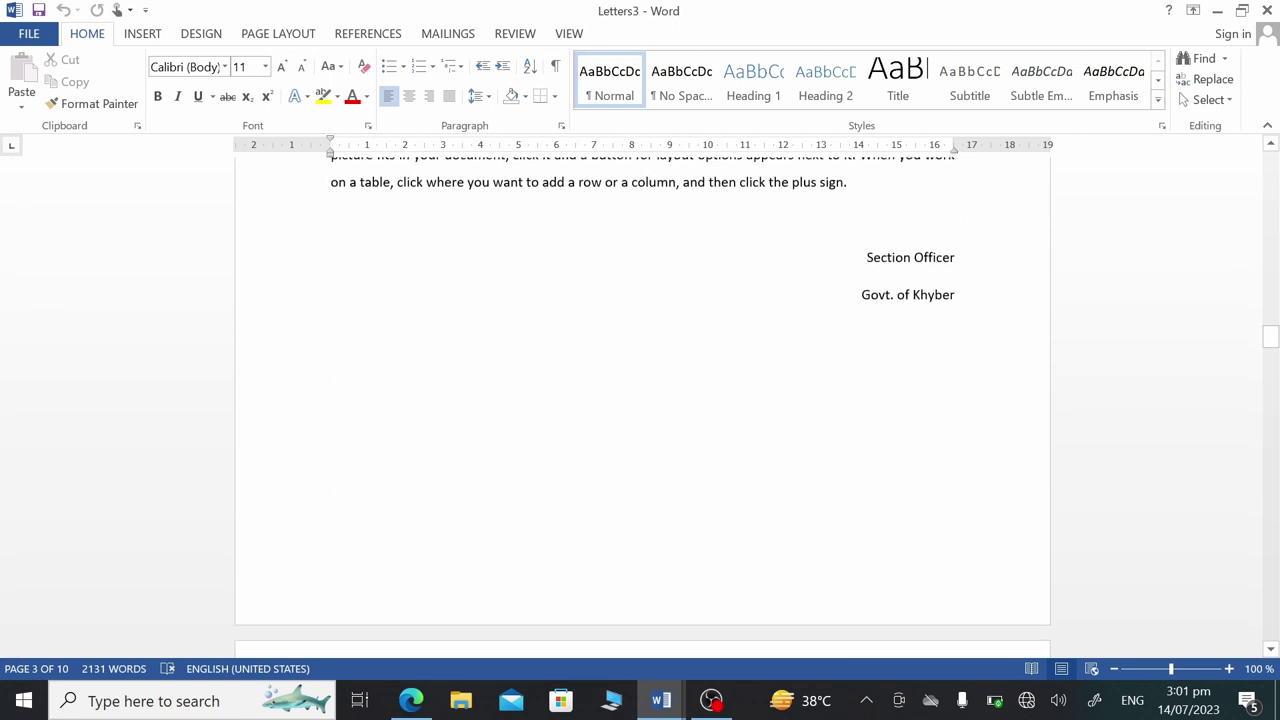
pyautogui.scroll(-2, 640, 400)
pyautogui.scroll(-1, 640, 400)
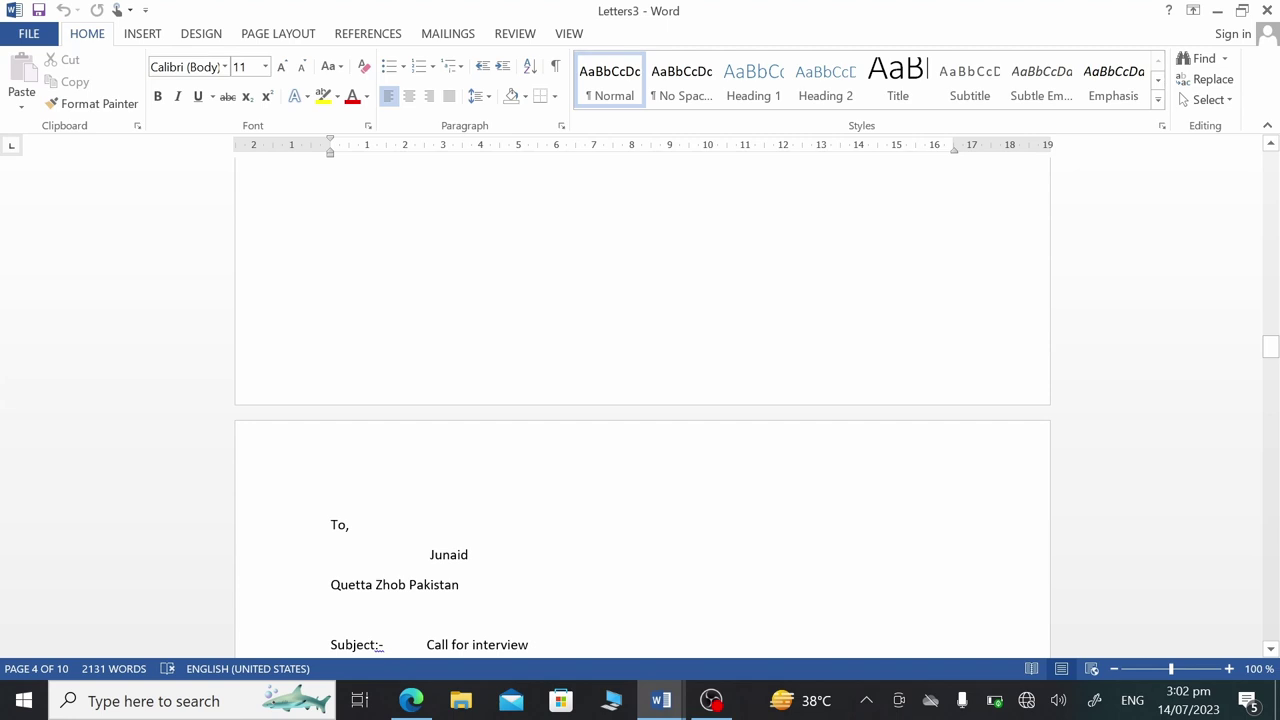